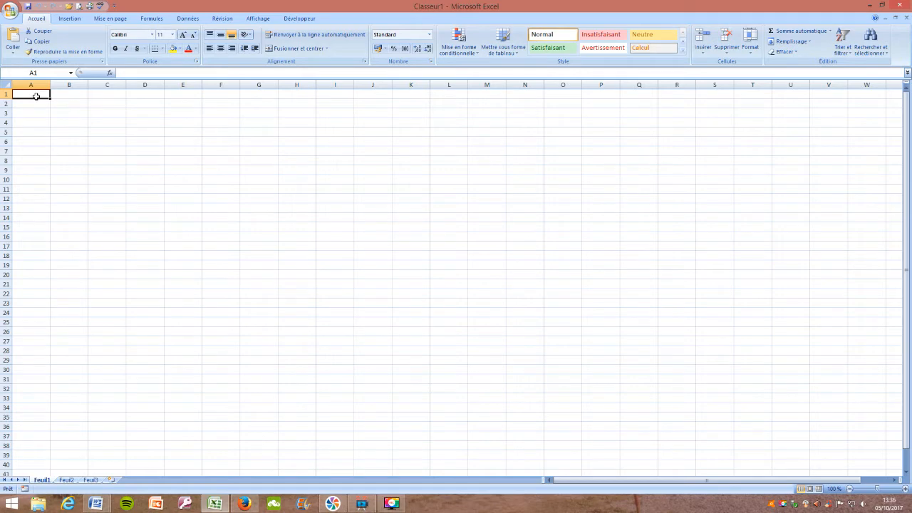
Step: Enter the formula =si(G2>=3;"50 €";"20 €") in cell H2 of the Chèque cadeau column
{"action": "left_click", "coordinate": [62, 123]}
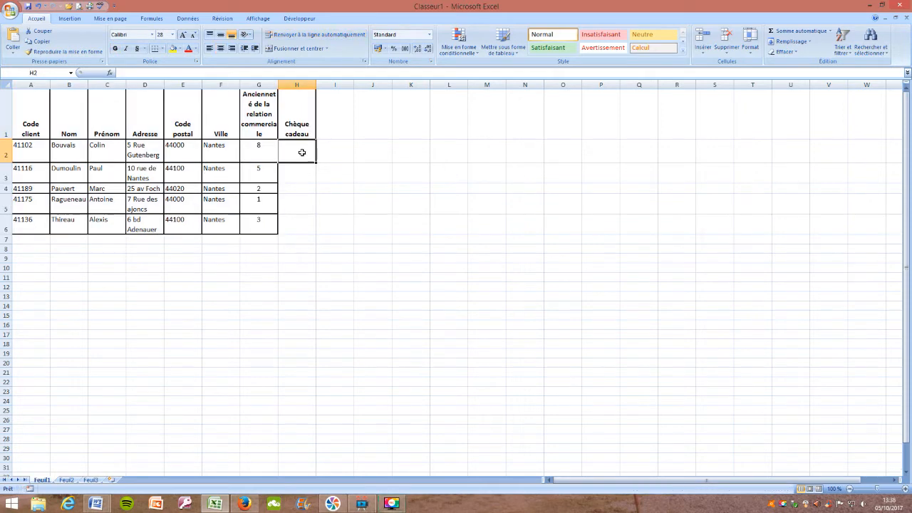
{"action": "type", "text": "=si"}
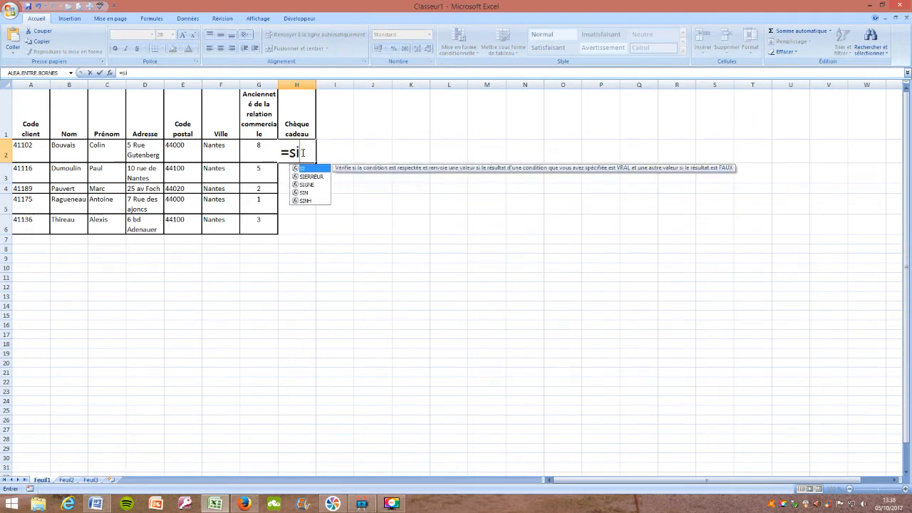
{"action": "type", "text": "("}
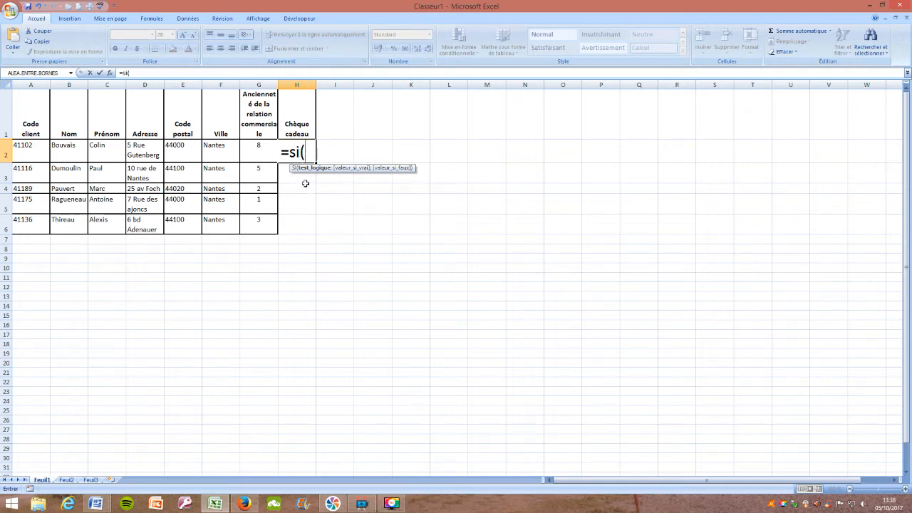
{"action": "left_click", "coordinate": [264, 152]}
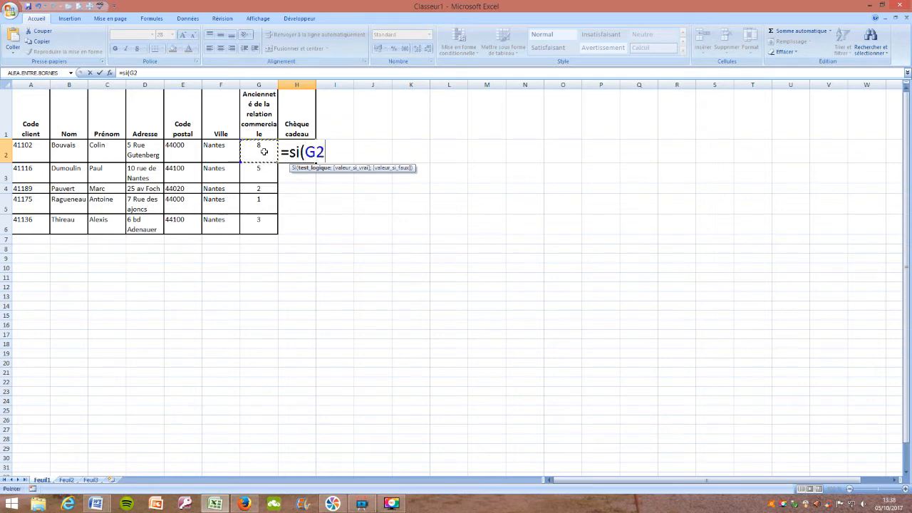
{"action": "type", "text": ">=3;"}
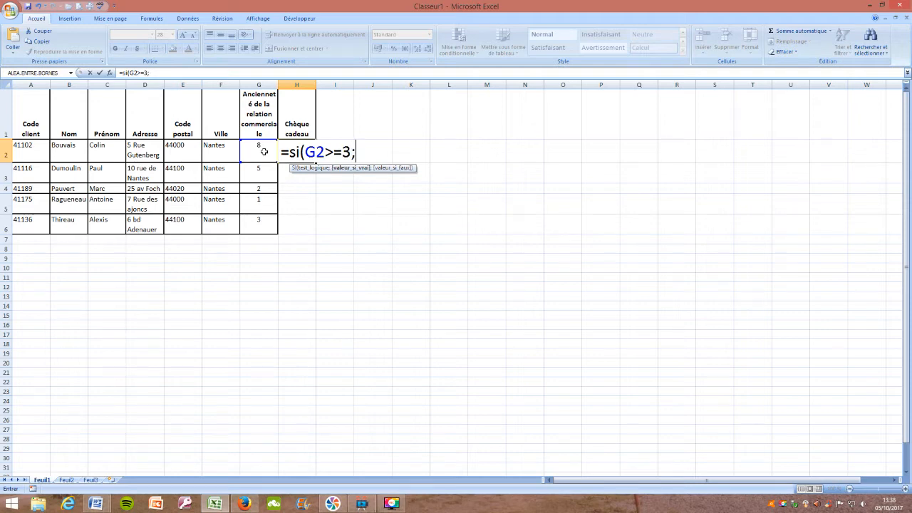
{"action": "type", "text": "\"50 €\";"}
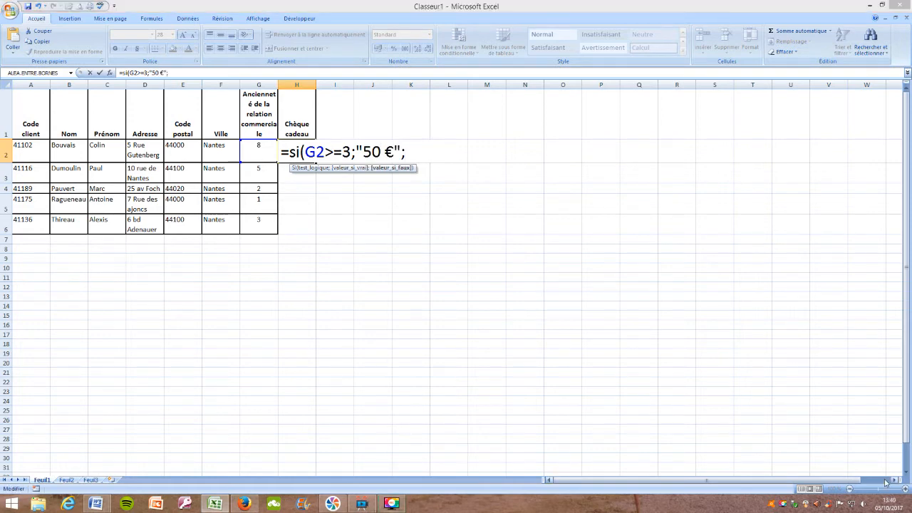
{"action": "type", "text": "\"20 €\")"}
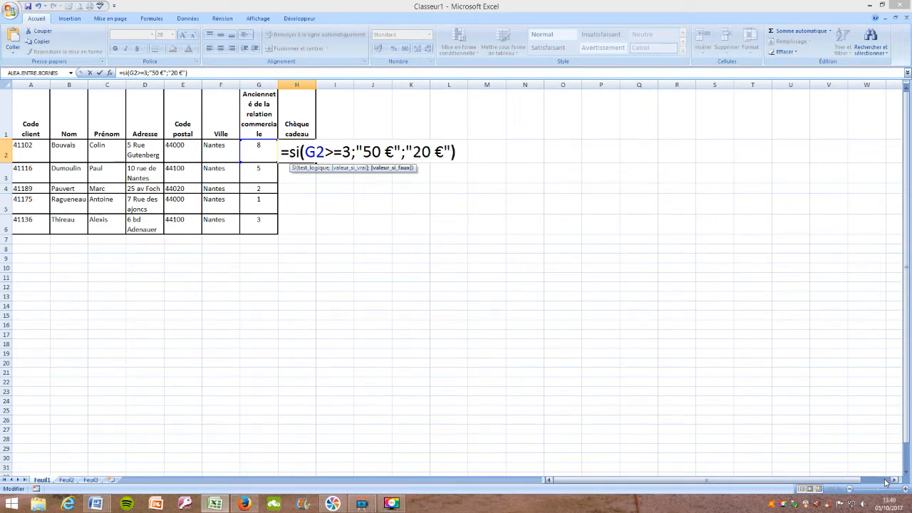
{"action": "key", "text": "Return"}
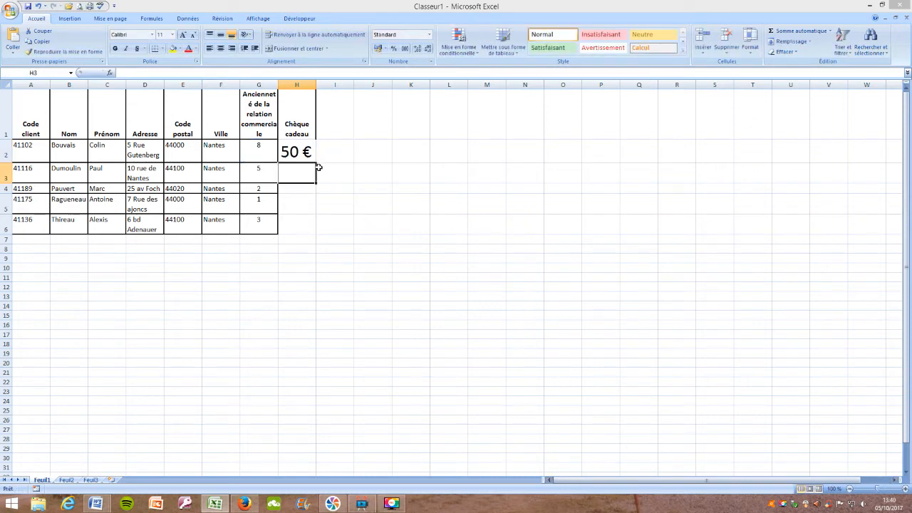
Step: Copy the gift voucher formula from H2 down to H6 for the remaining clients
{"action": "left_click", "coordinate": [297, 153]}
{"action": "left_click_drag", "start_coordinate": [315, 162], "coordinate": [318, 230]}
{"action": "left_click", "coordinate": [281, 329]}
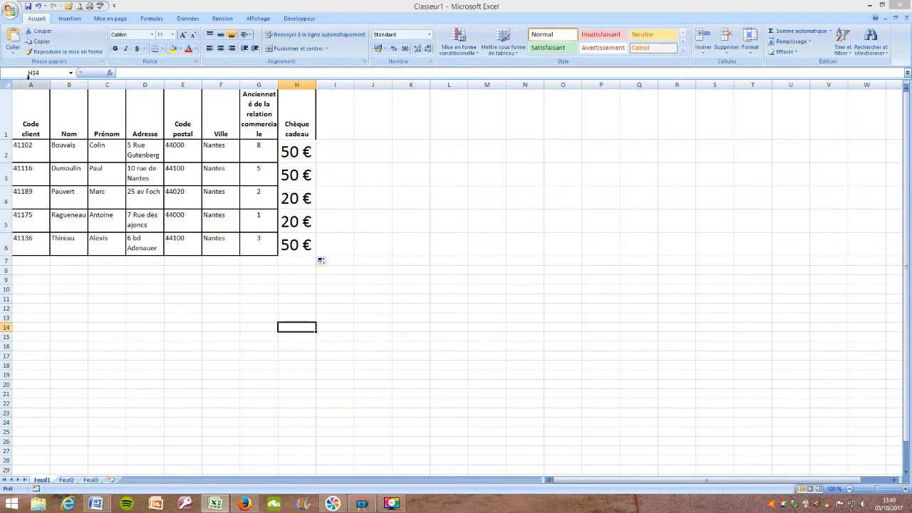
Step: Set the font size of the table A1:H6 to 12 and apply all borders to it
{"action": "left_click_drag", "start_coordinate": [32, 110], "coordinate": [303, 250]}
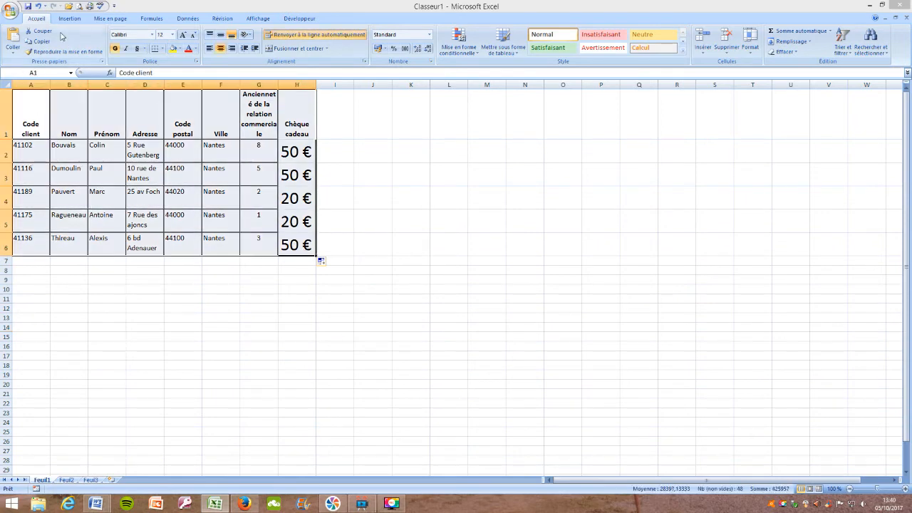
{"action": "left_click", "coordinate": [173, 34]}
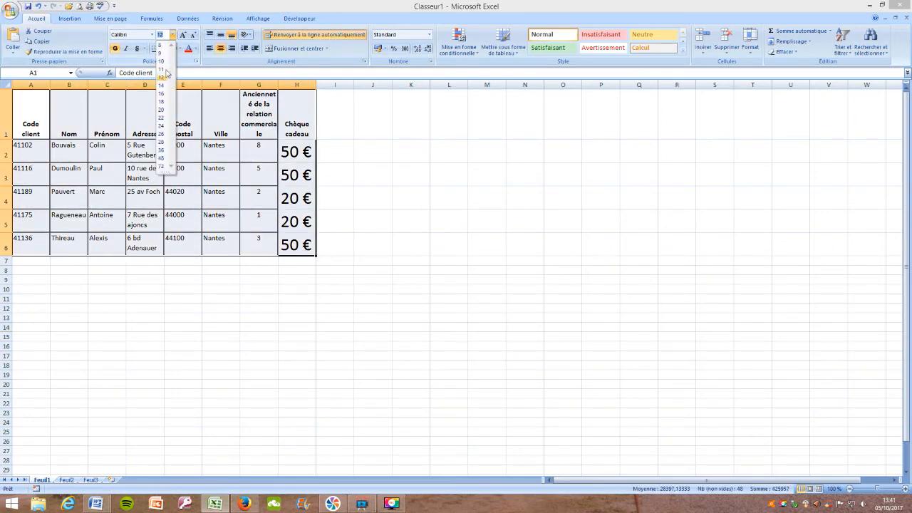
{"action": "left_click", "coordinate": [163, 78]}
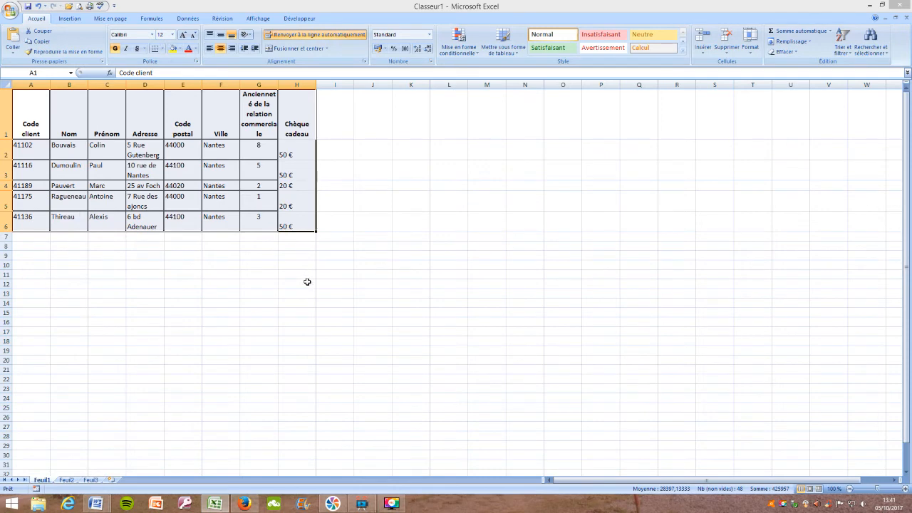
{"action": "left_click", "coordinate": [162, 48]}
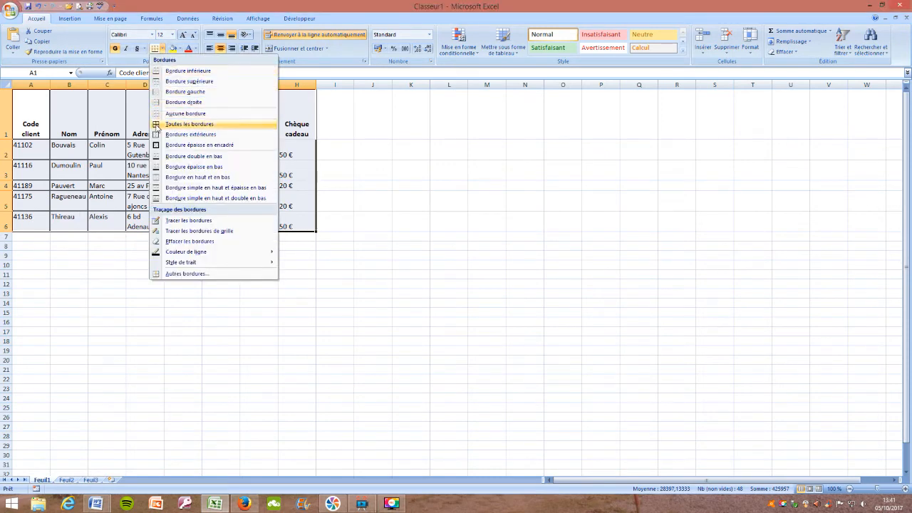
{"action": "left_click", "coordinate": [157, 125]}
{"action": "left_click", "coordinate": [378, 221]}
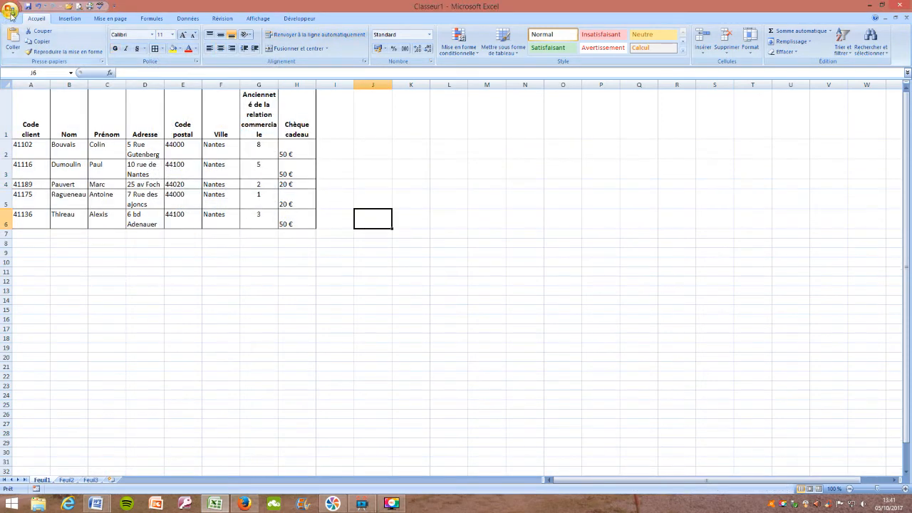
Step: Save the workbook on the desktop (Bureau) as an Excel workbook named Célio
{"action": "left_click", "coordinate": [11, 14]}
{"action": "mouse_move", "coordinate": [62, 96]}
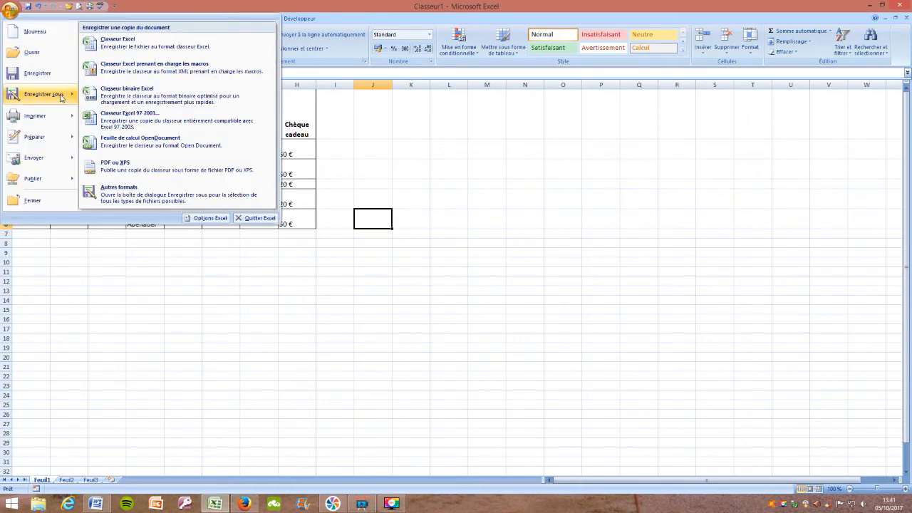
{"action": "left_click", "coordinate": [114, 122]}
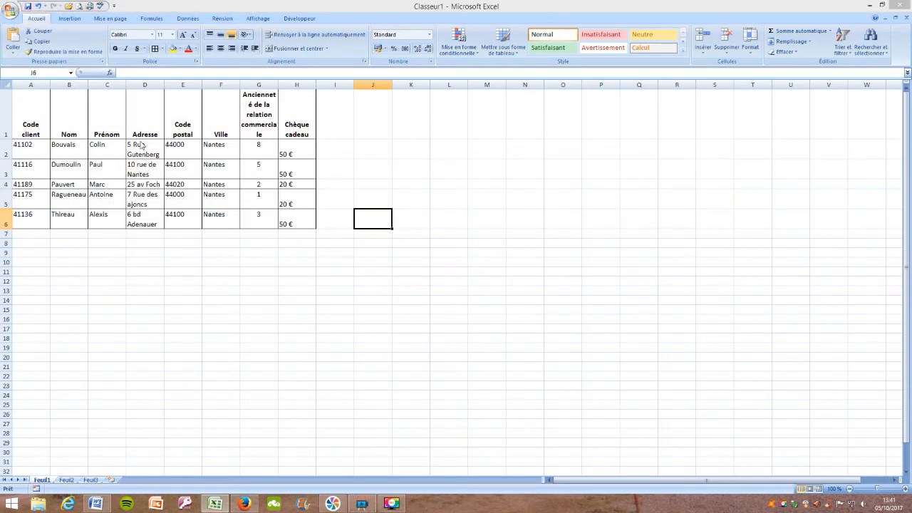
{"action": "left_click", "coordinate": [40, 78]}
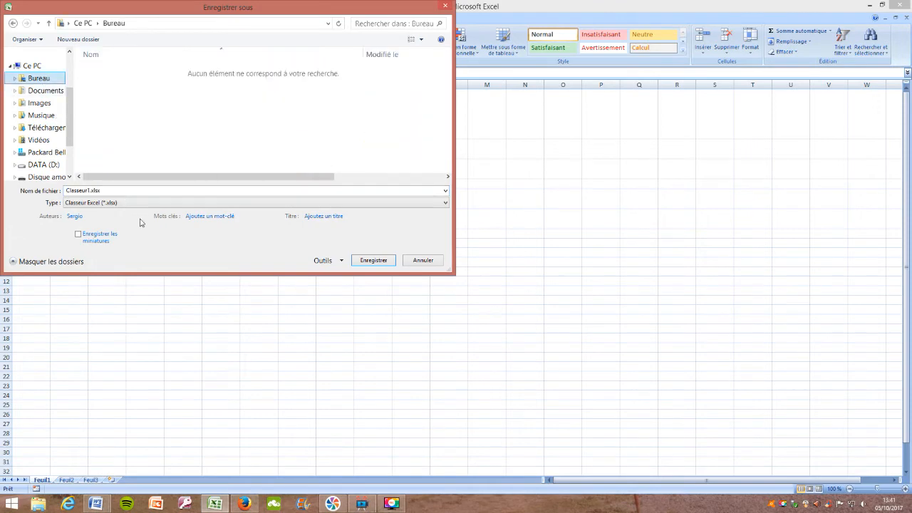
{"action": "left_click", "coordinate": [129, 189]}
{"action": "type", "text": "Célio"}
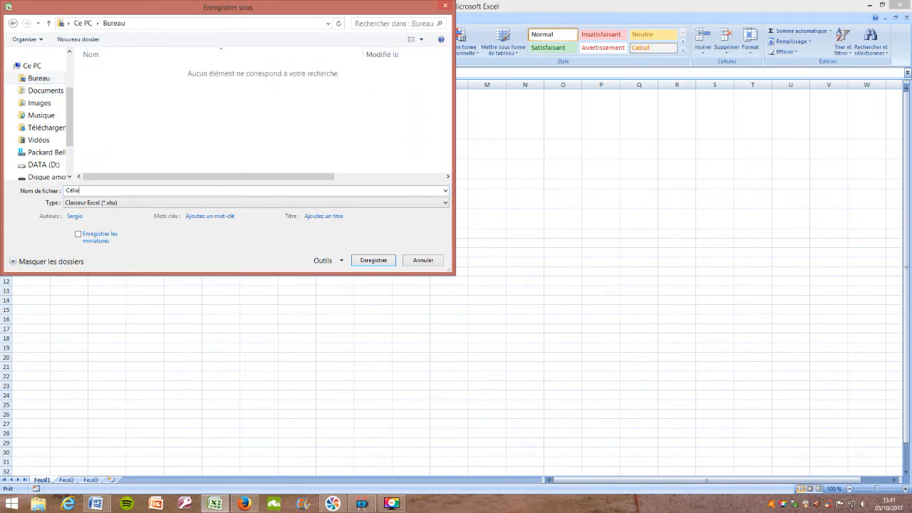
{"action": "left_click", "coordinate": [367, 260]}
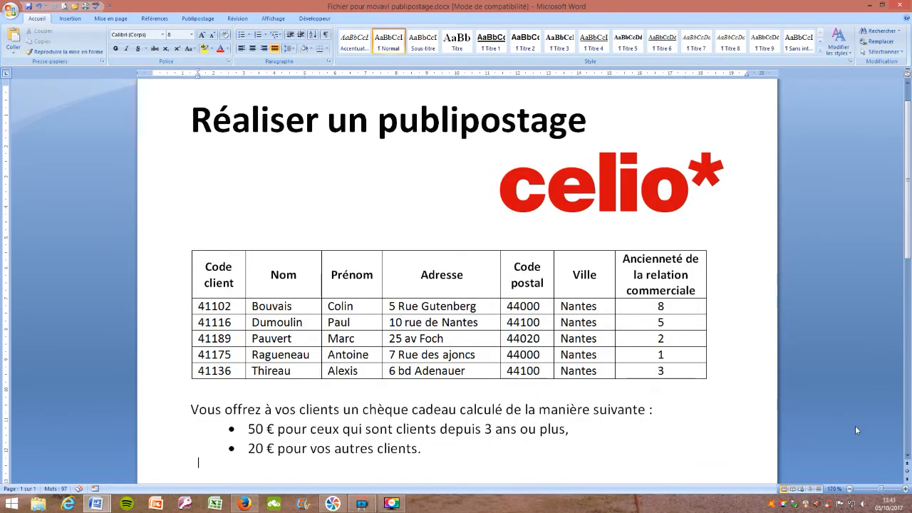
Step: Switch to Word and create a new blank document
{"action": "left_click", "coordinate": [11, 14]}
{"action": "left_click", "coordinate": [32, 32]}
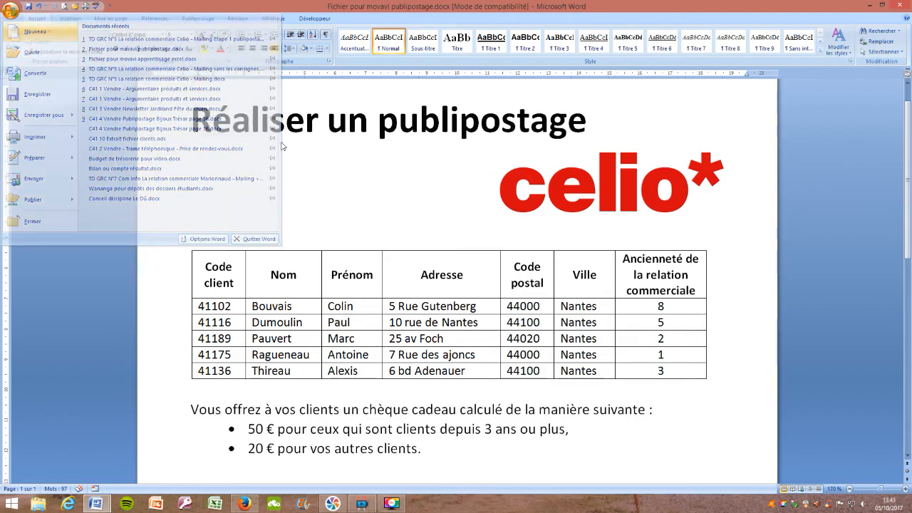
{"action": "left_click", "coordinate": [522, 306]}
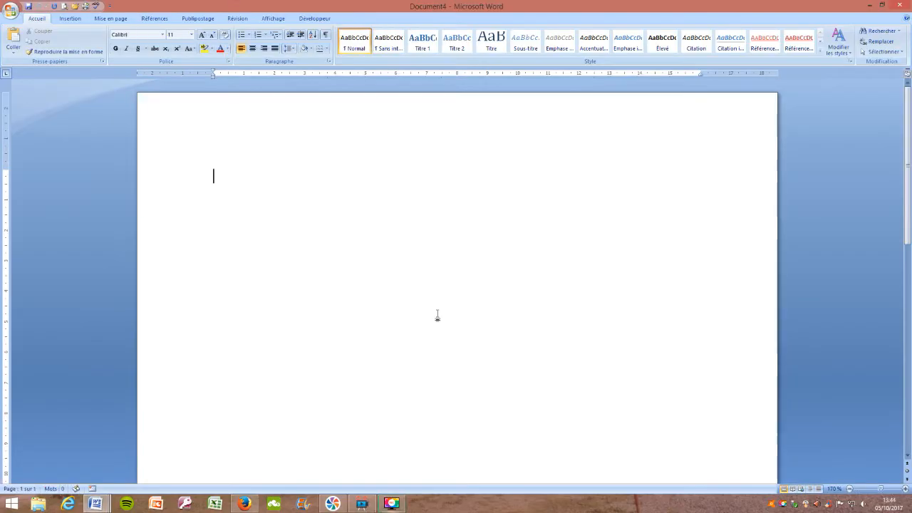
Step: Set the page margins to 1 cm top, 1 cm bottom, 2 cm left and 1,5 cm right
{"action": "left_click", "coordinate": [111, 19]}
{"action": "left_click", "coordinate": [224, 62]}
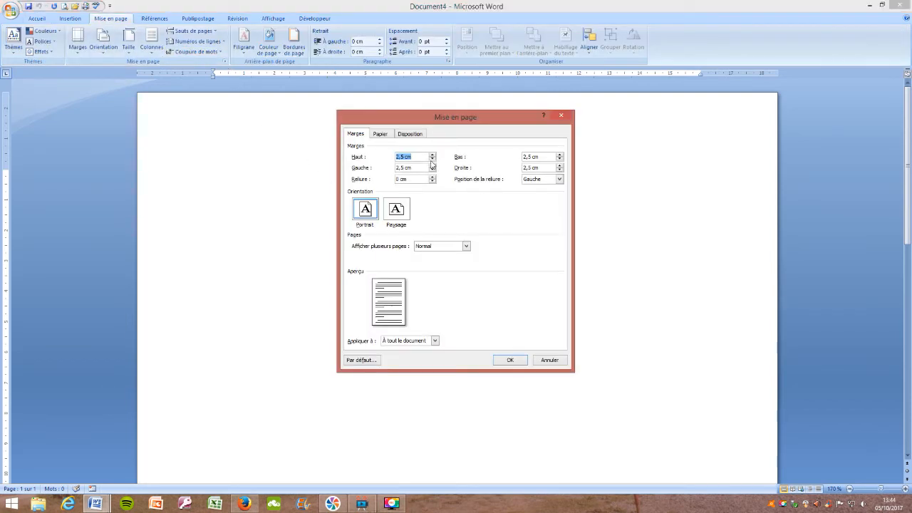
{"action": "type", "text": "1"}
{"action": "key", "text": "Tab"}
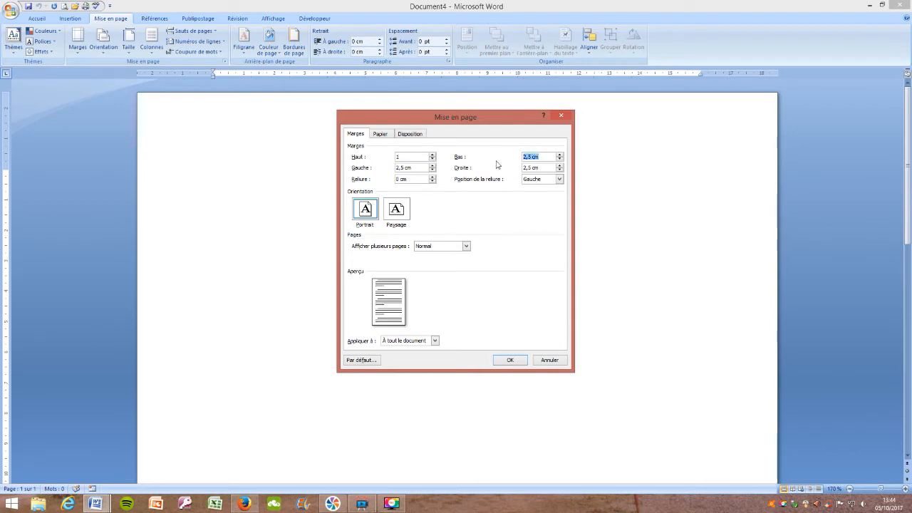
{"action": "type", "text": "1"}
{"action": "key", "text": "Tab"}
{"action": "type", "text": "2"}
{"action": "key", "text": "Tab"}
{"action": "type", "text": "1,5"}
{"action": "left_click", "coordinate": [507, 359]}
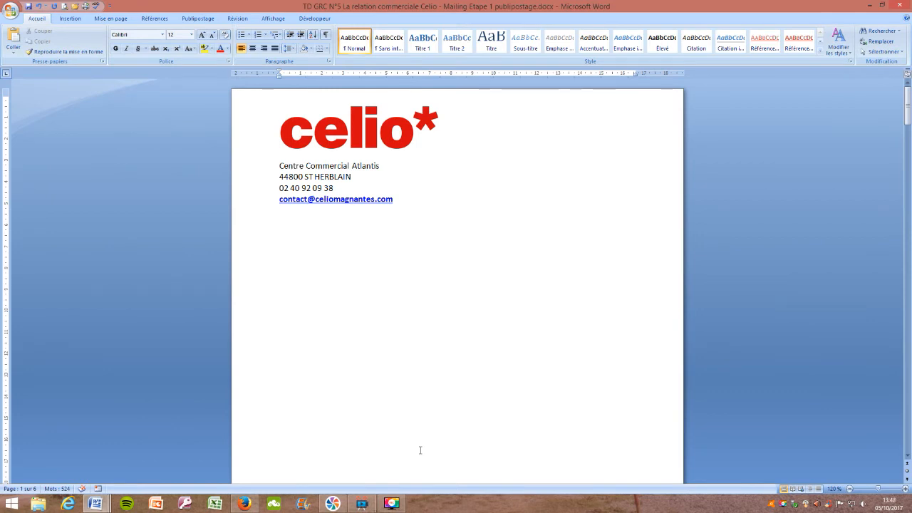
Step: Start the step-by-step mail merge wizard for the Celio letter, with document type Lettres and the current document as the base
{"action": "scroll", "coordinate": [481, 377], "scroll_direction": "up", "scroll_amount": 8, "text": "ctrl"}
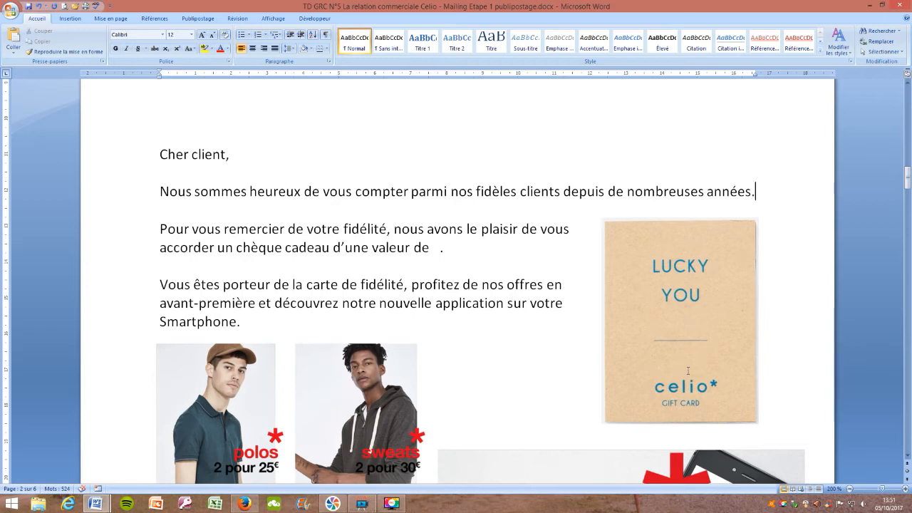
{"action": "scroll", "coordinate": [480, 415], "scroll_direction": "down", "scroll_amount": 3}
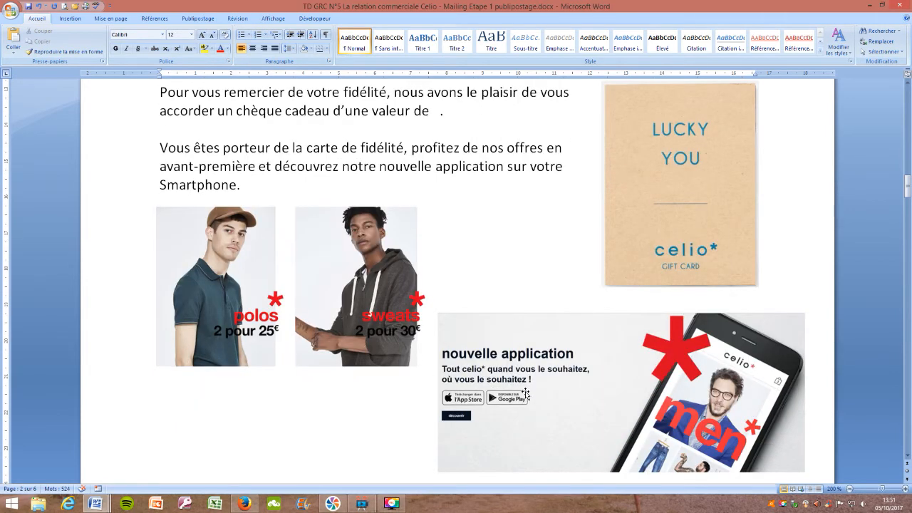
{"action": "scroll", "coordinate": [520, 381], "scroll_direction": "down", "scroll_amount": 1}
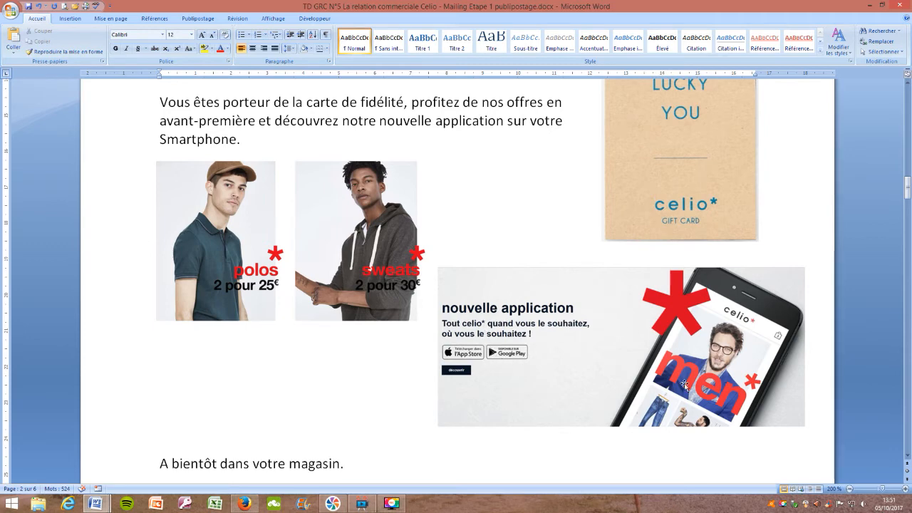
{"action": "scroll", "coordinate": [684, 385], "scroll_direction": "down", "scroll_amount": 3}
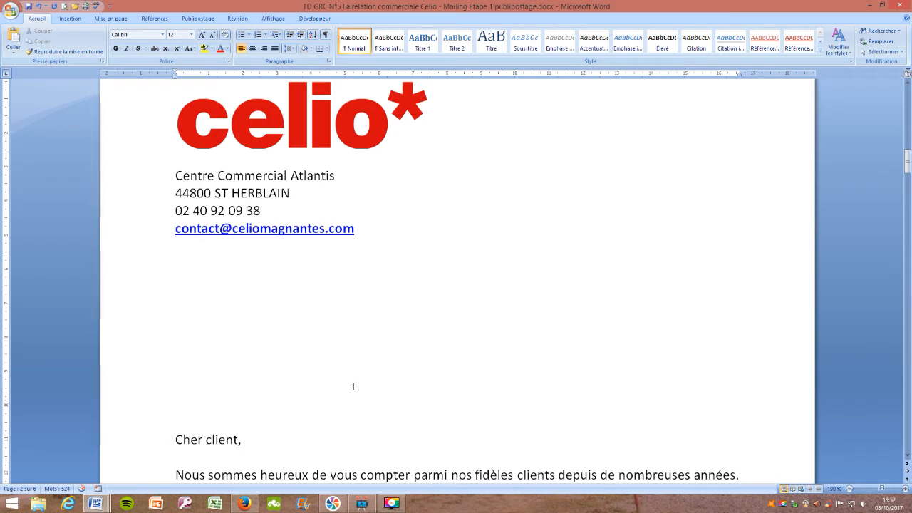
{"action": "left_click", "coordinate": [193, 20]}
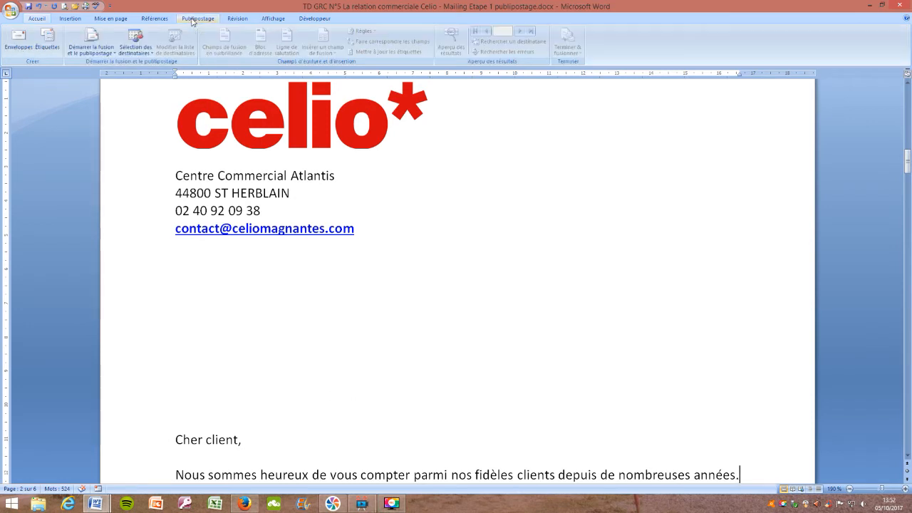
{"action": "left_click", "coordinate": [100, 54]}
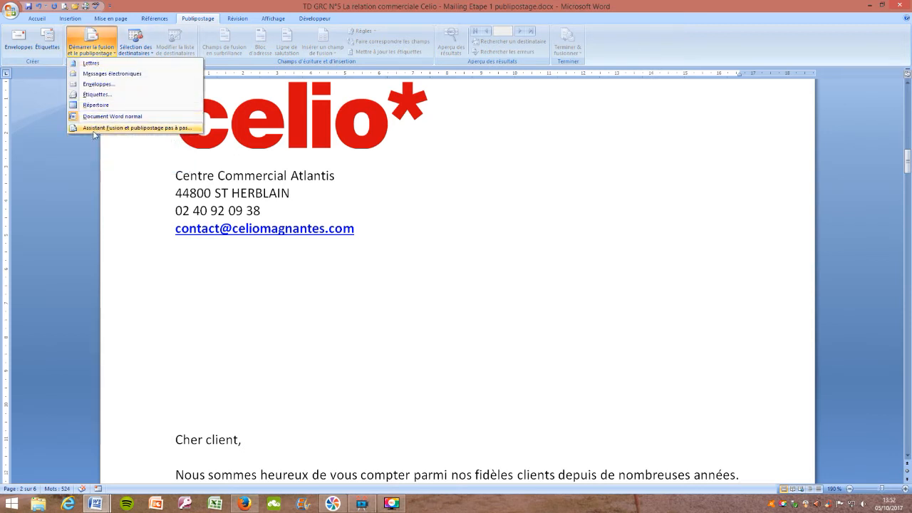
{"action": "left_click", "coordinate": [118, 129]}
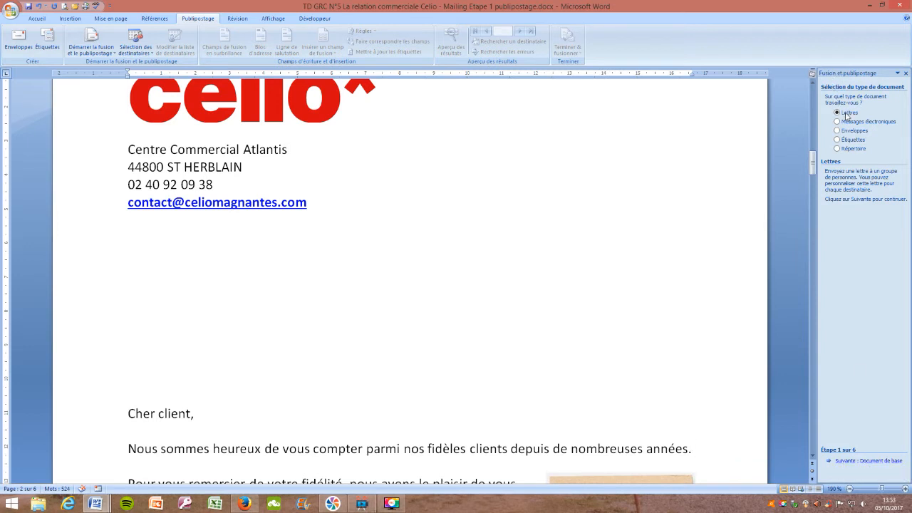
{"action": "left_click", "coordinate": [855, 461]}
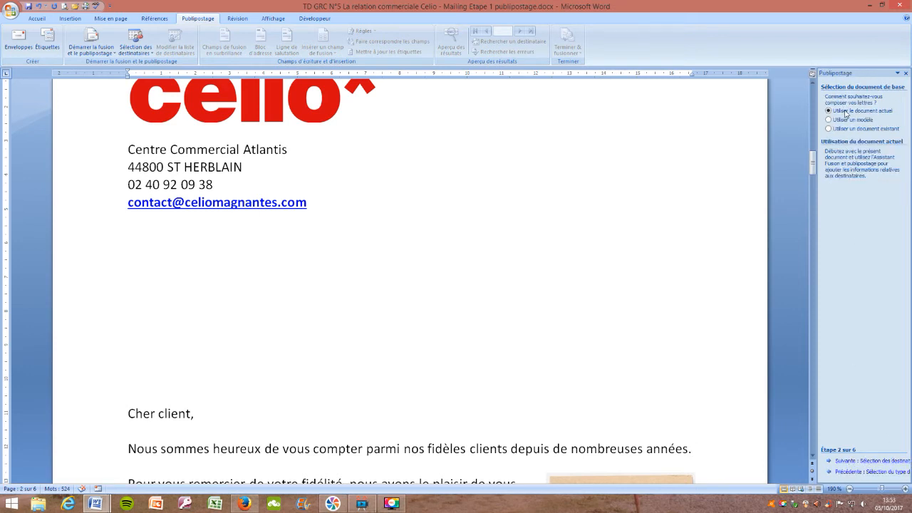
{"action": "left_click", "coordinate": [849, 461]}
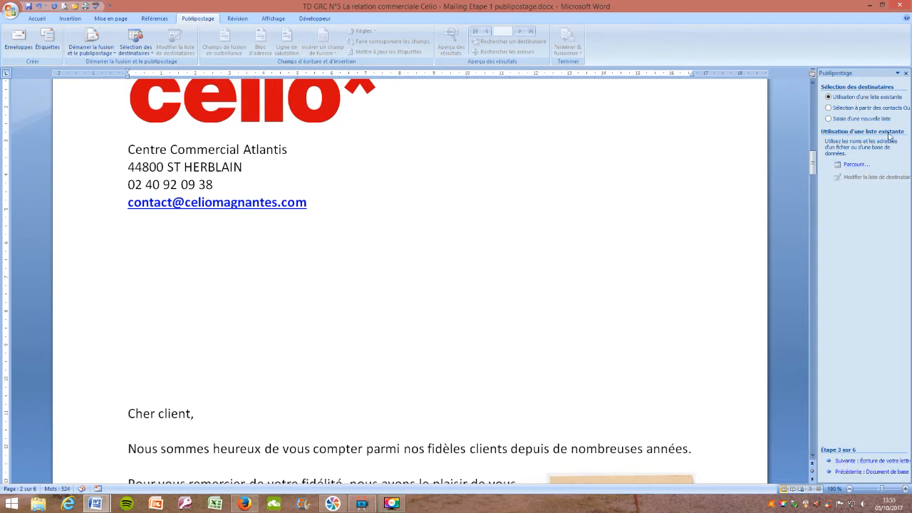
Step: Use sheet Feuil1$ of Célio.xlsx from the Bureau folder as the recipient list, keep all recipients, and advance to writing the letter
{"action": "left_click", "coordinate": [849, 165]}
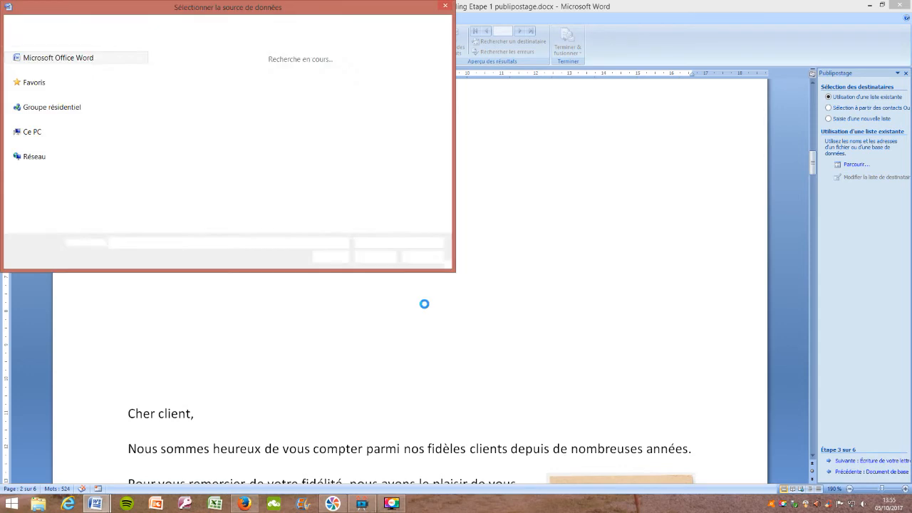
{"action": "left_click", "coordinate": [40, 80]}
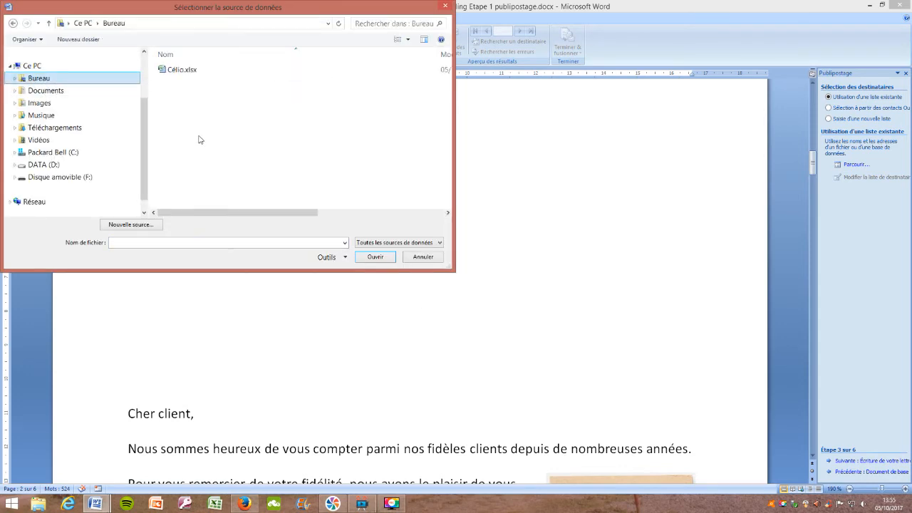
{"action": "double_click", "coordinate": [181, 70]}
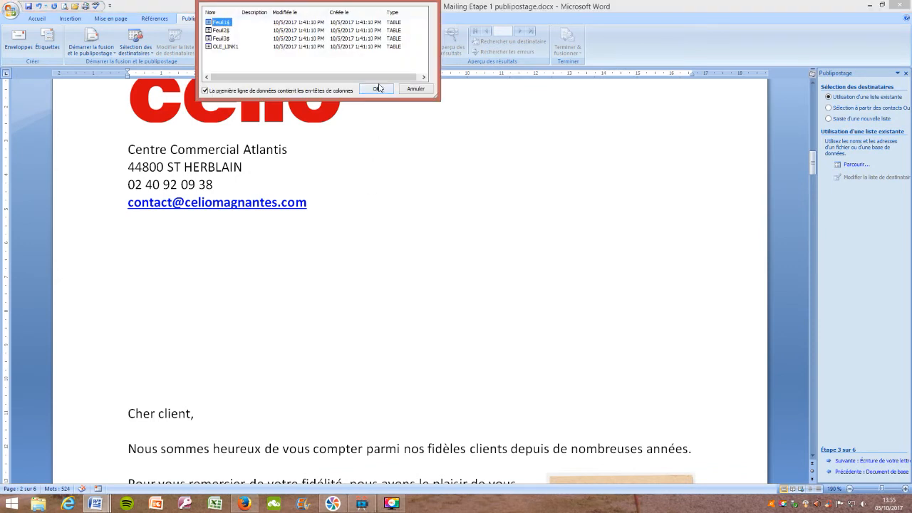
{"action": "left_click", "coordinate": [378, 90]}
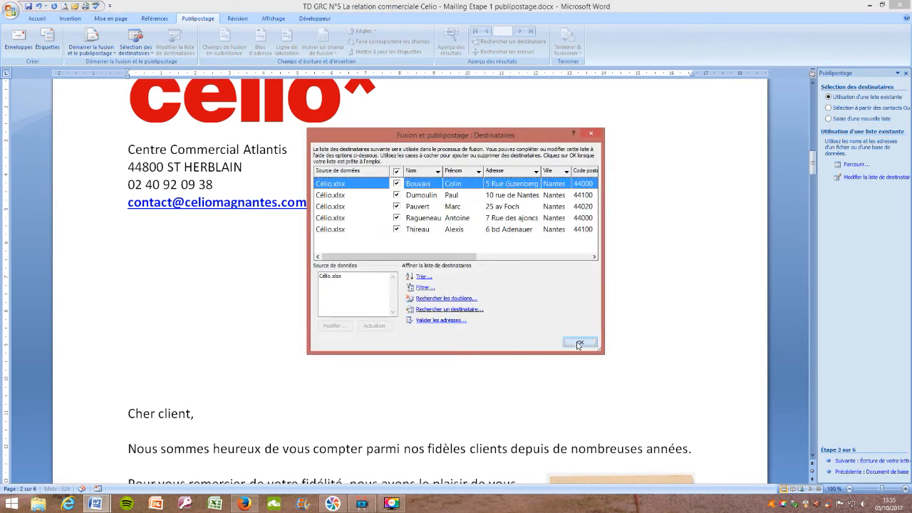
{"action": "left_click", "coordinate": [579, 343]}
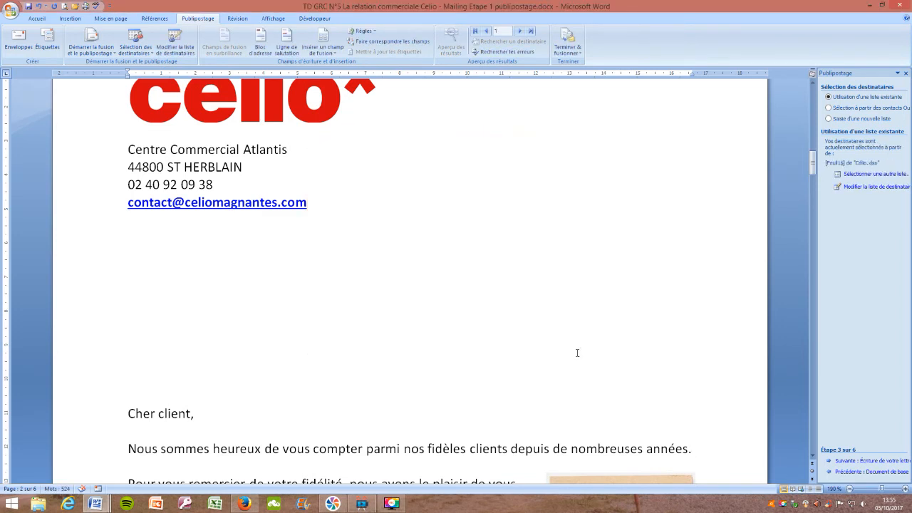
{"action": "left_click", "coordinate": [866, 461]}
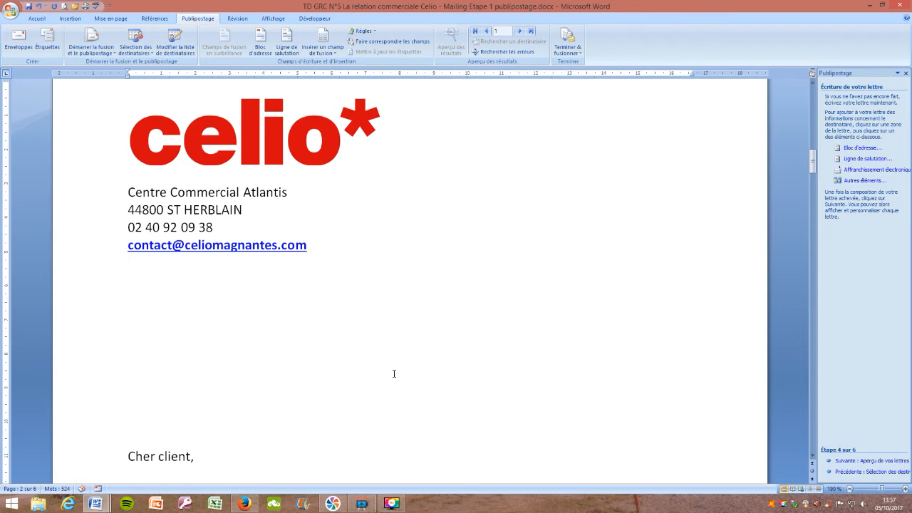
Step: Insert the merge fields Prénom and Nom on one line below the Celio contact details
{"action": "left_click", "coordinate": [326, 54]}
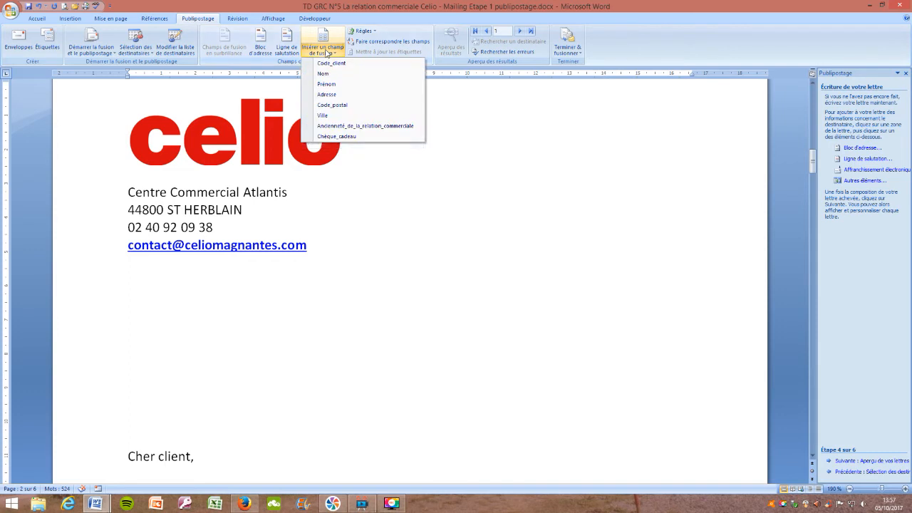
{"action": "left_click", "coordinate": [319, 54]}
{"action": "left_click", "coordinate": [319, 54]}
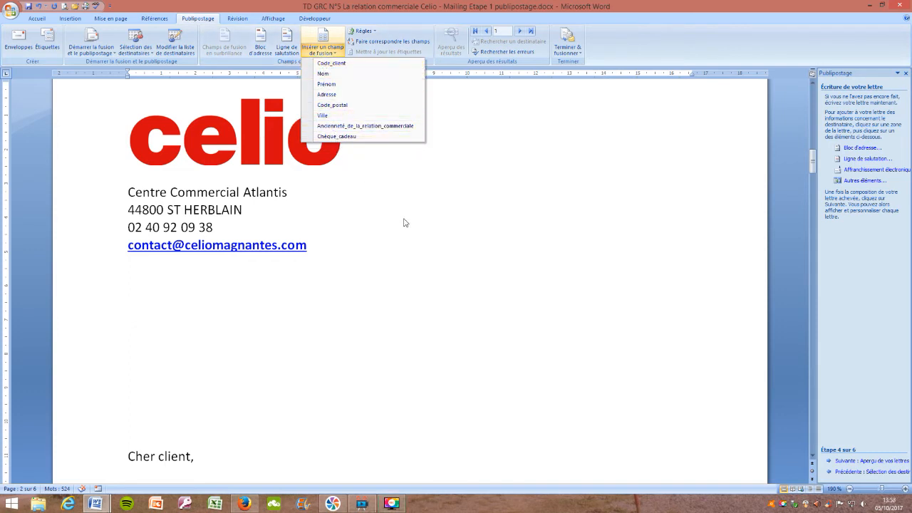
{"action": "left_click", "coordinate": [126, 313]}
{"action": "left_click", "coordinate": [326, 52]}
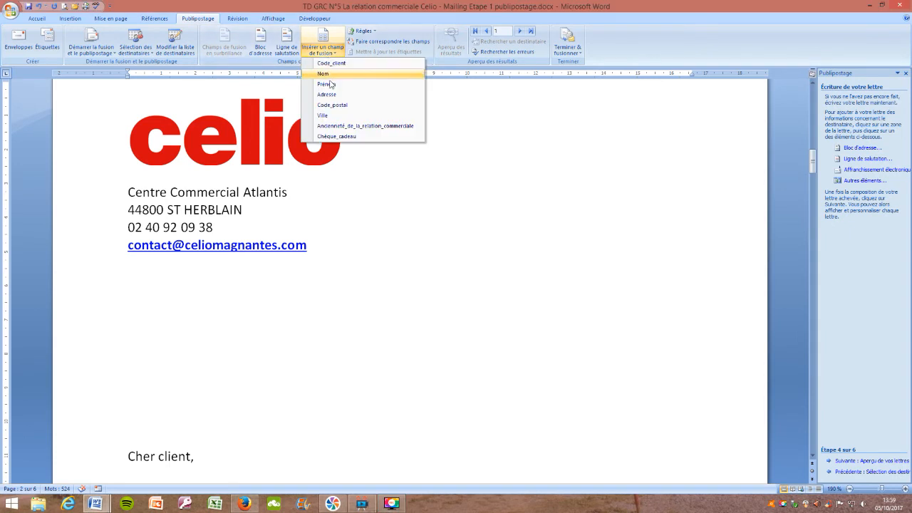
{"action": "left_click", "coordinate": [328, 84]}
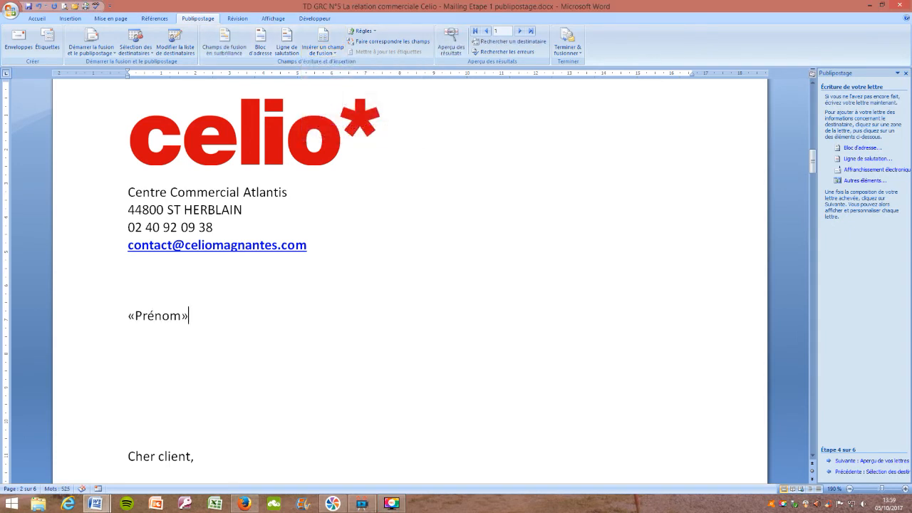
{"action": "left_click", "coordinate": [323, 39]}
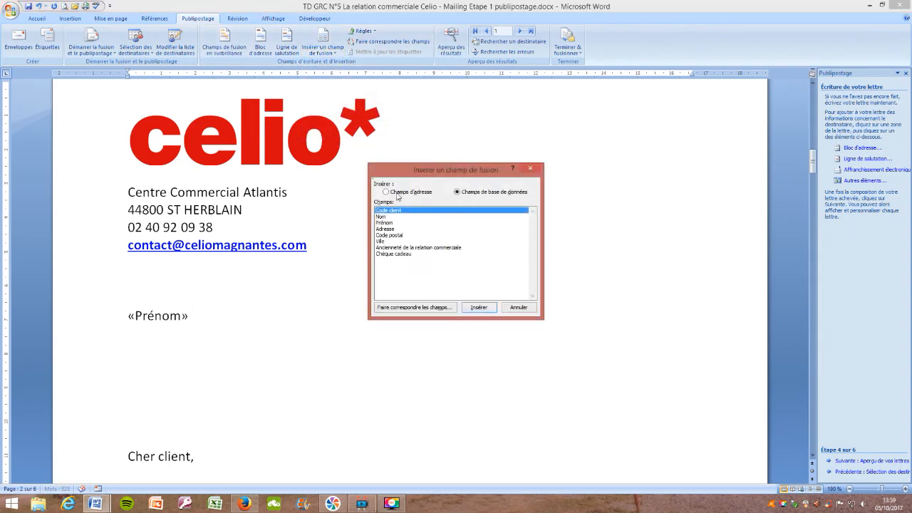
{"action": "left_click", "coordinate": [383, 217]}
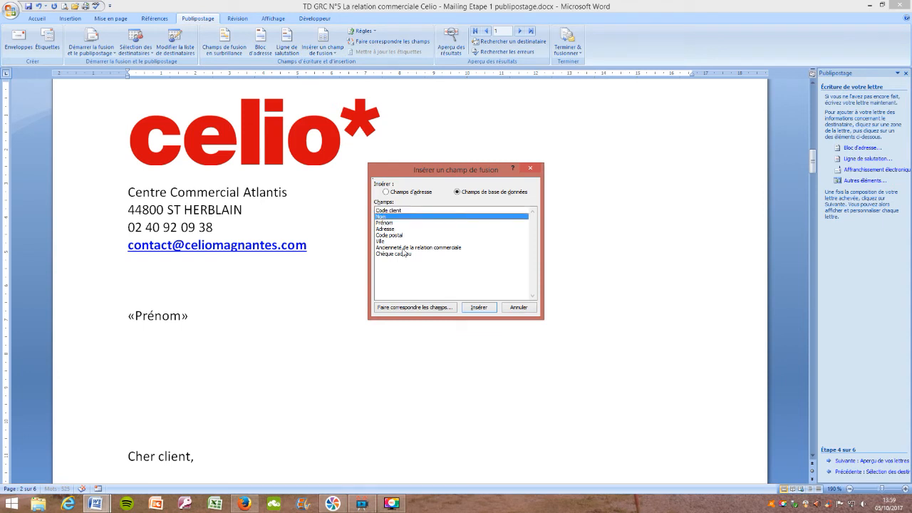
{"action": "left_click", "coordinate": [477, 307]}
{"action": "key", "text": "Escape"}
Step: Add the merge field Adresse on the line below the name, and Code_postal and Ville together on the following line
{"action": "key", "text": "Return"}
{"action": "left_click", "coordinate": [314, 54]}
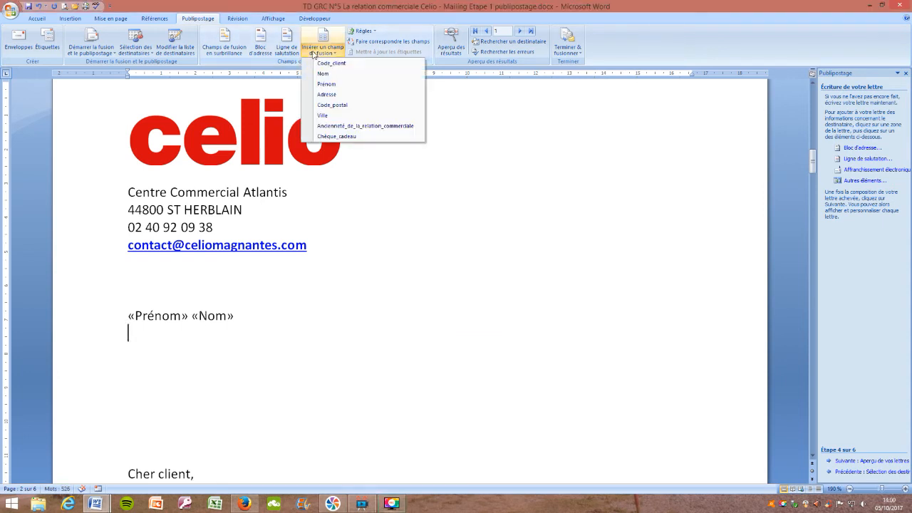
{"action": "left_click", "coordinate": [326, 94]}
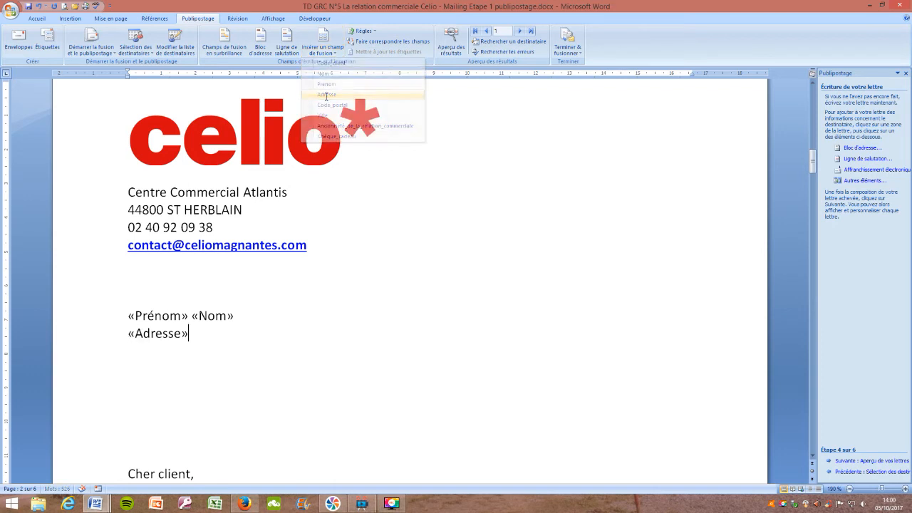
{"action": "key", "text": "Return"}
{"action": "left_click", "coordinate": [314, 54]}
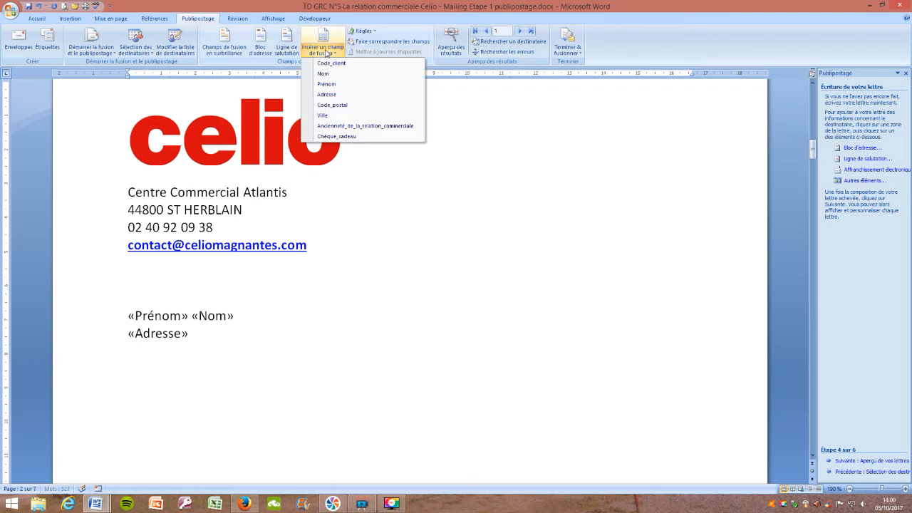
{"action": "left_click", "coordinate": [333, 105]}
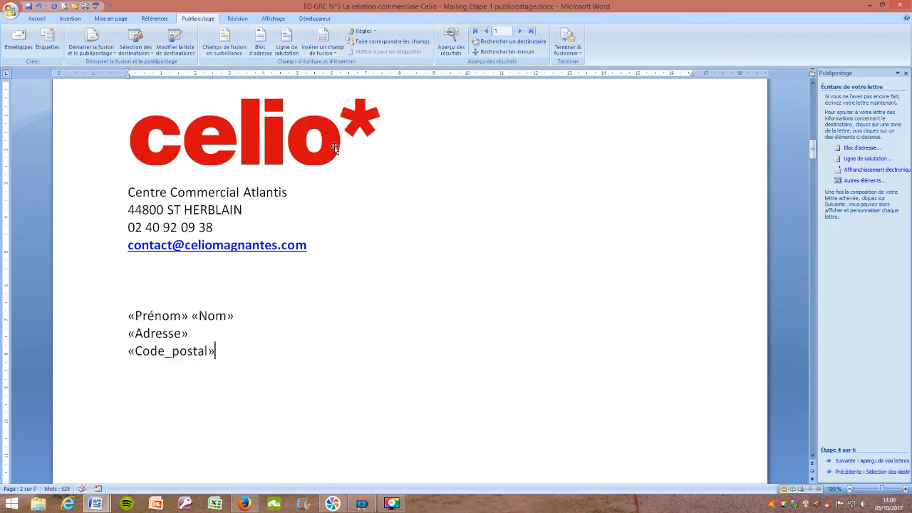
{"action": "left_click", "coordinate": [332, 50]}
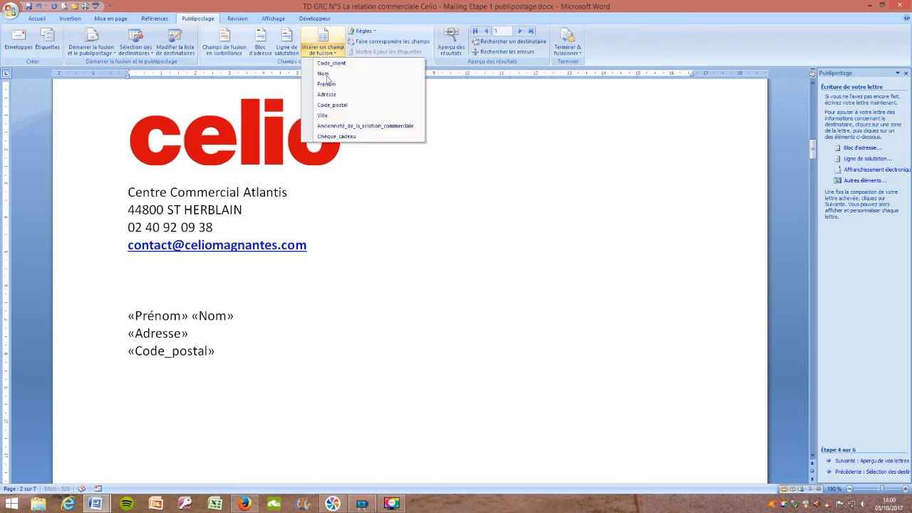
{"action": "left_click", "coordinate": [325, 115]}
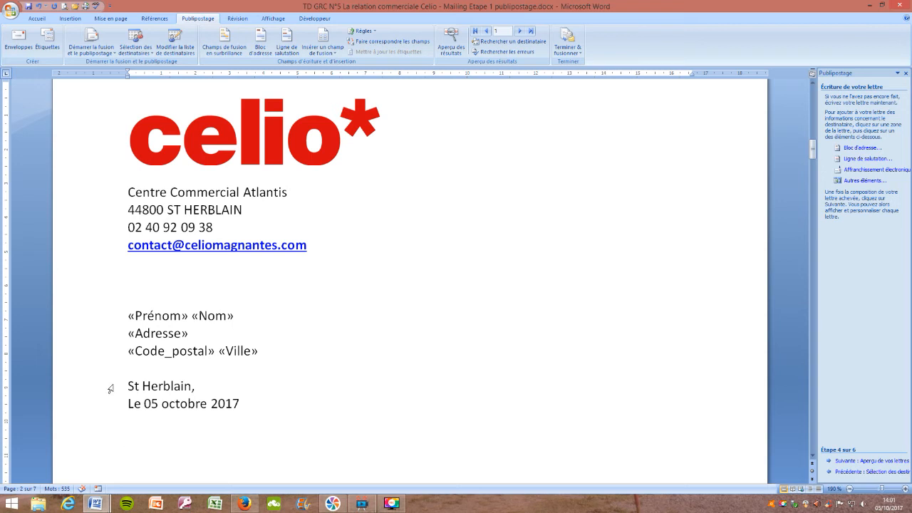
Step: Set a left indent of 10 cm for the recipient address fields and the place and date lines
{"action": "left_click_drag", "start_coordinate": [107, 318], "coordinate": [134, 404]}
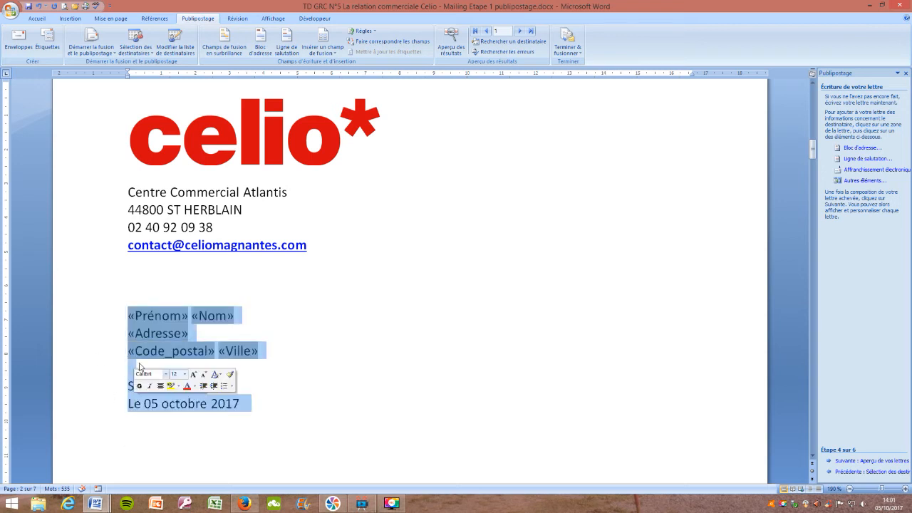
{"action": "right_click", "coordinate": [145, 406]}
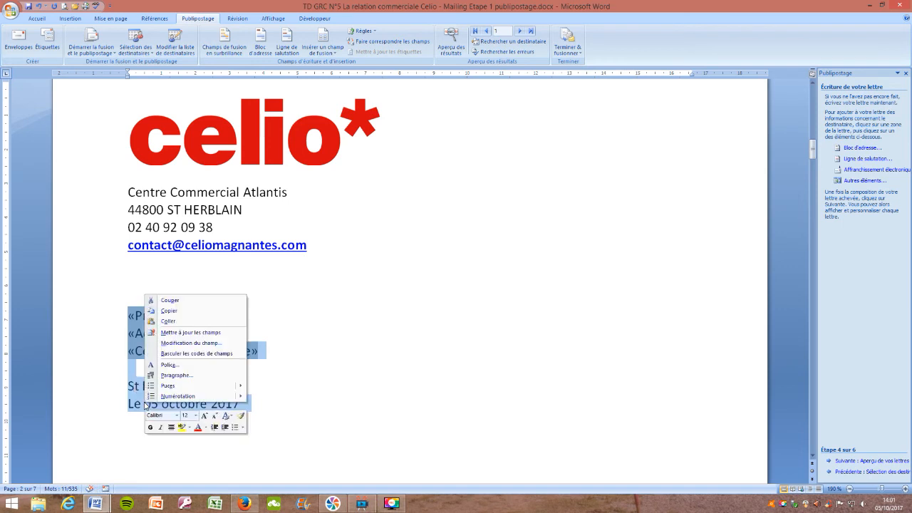
{"action": "left_click", "coordinate": [172, 376]}
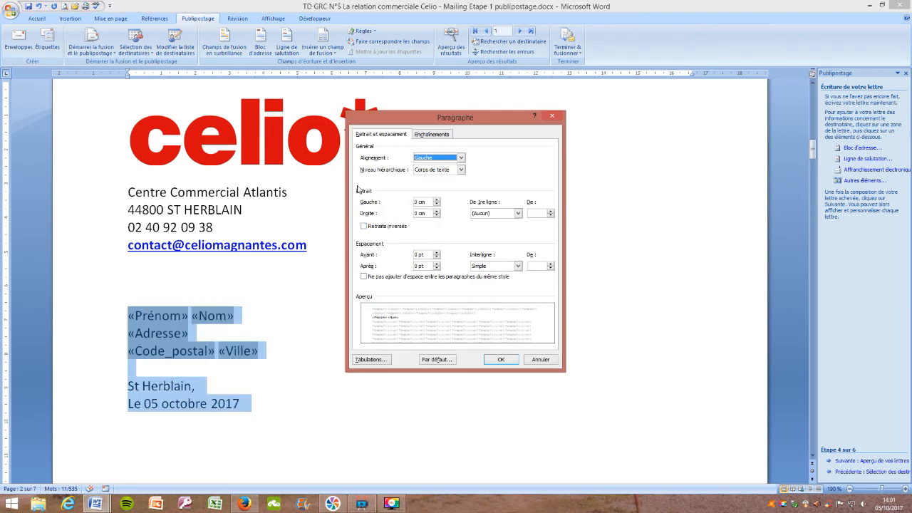
{"action": "left_click", "coordinate": [425, 203]}
{"action": "left_click_drag", "start_coordinate": [425, 203], "coordinate": [416, 202]}
{"action": "type", "text": "10"}
{"action": "key", "text": "Return"}
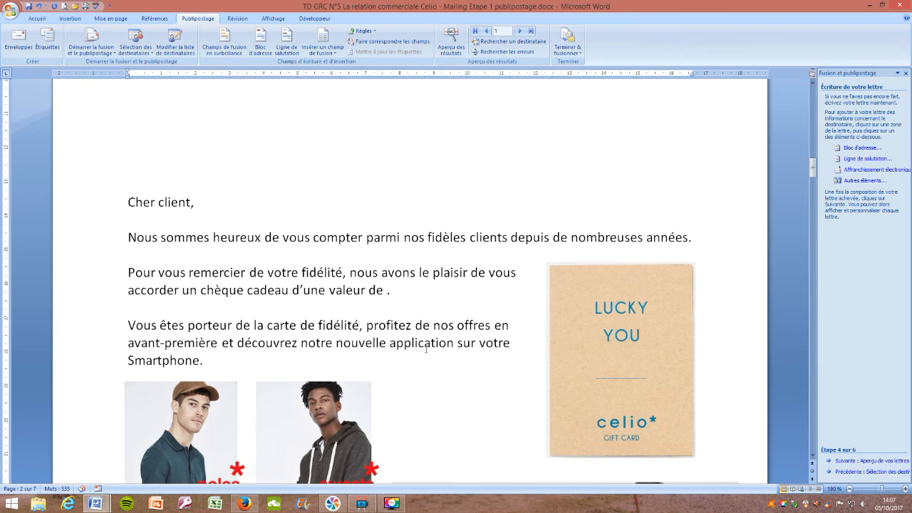
Step: Insert the field Chèque_cadeau after "d'une valeur de", and the fields Prénom and Nom in the gift card's upper text box
{"action": "left_click", "coordinate": [323, 47]}
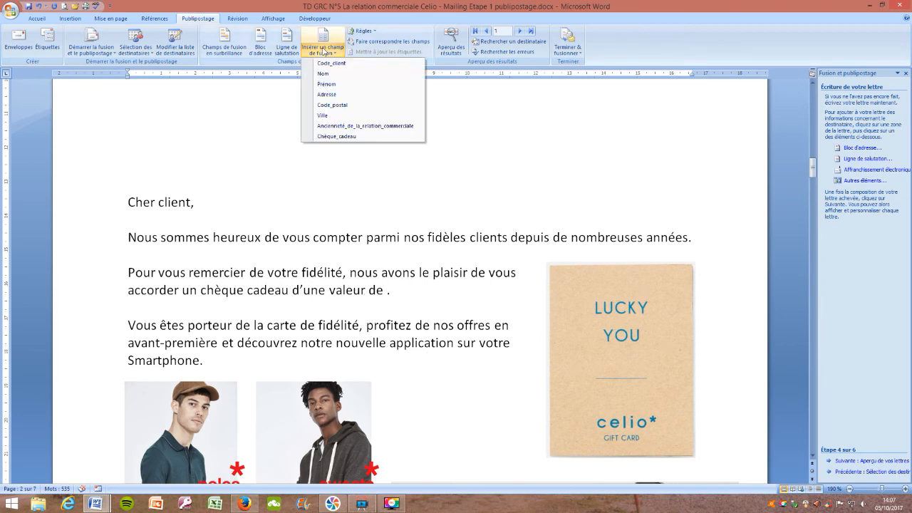
{"action": "left_click", "coordinate": [335, 136]}
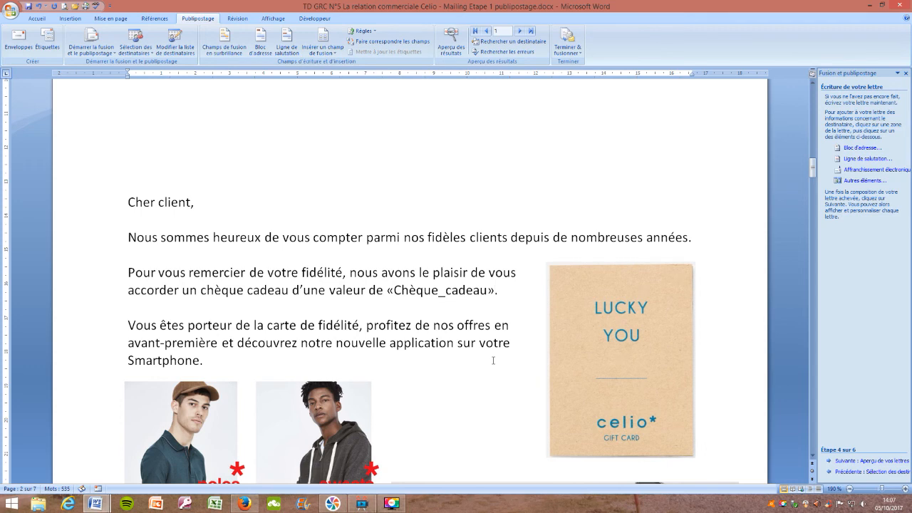
{"action": "left_click", "coordinate": [611, 365]}
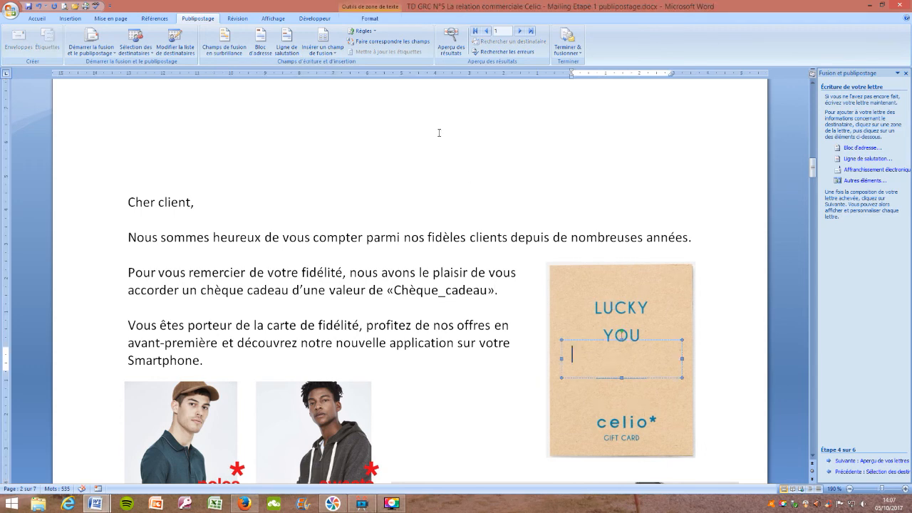
{"action": "left_click", "coordinate": [332, 52]}
{"action": "left_click", "coordinate": [327, 86]}
{"action": "left_click", "coordinate": [323, 48]}
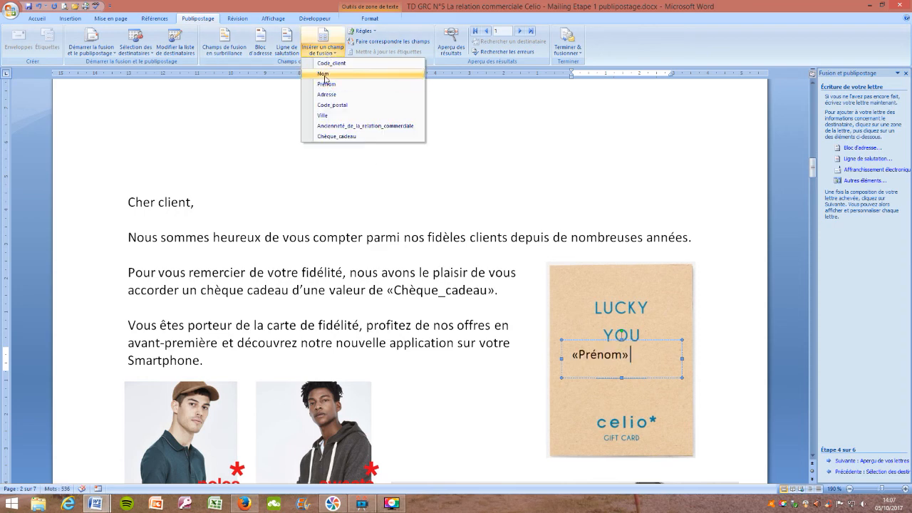
{"action": "left_click", "coordinate": [323, 73]}
Step: Insert the merge field Chèque_cadeau in the gift card's lower text box, above the celio logo
{"action": "left_click", "coordinate": [613, 401]}
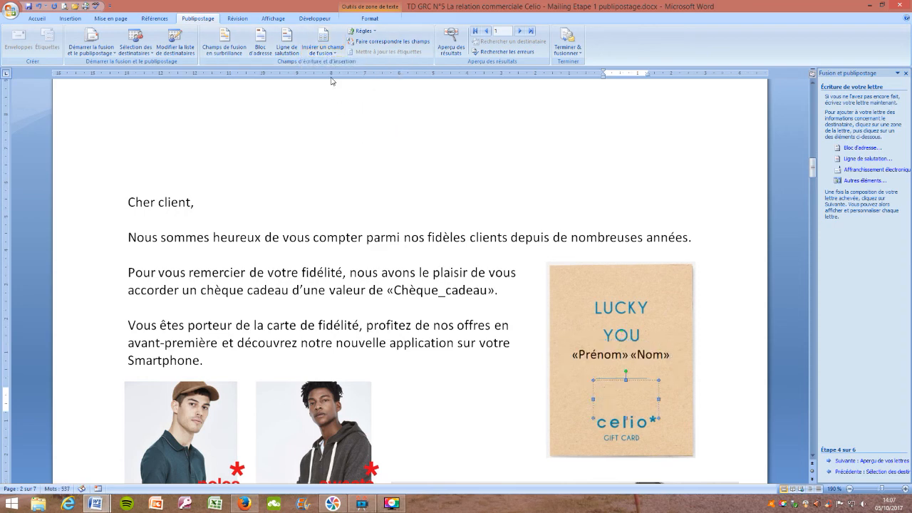
{"action": "left_click", "coordinate": [326, 56]}
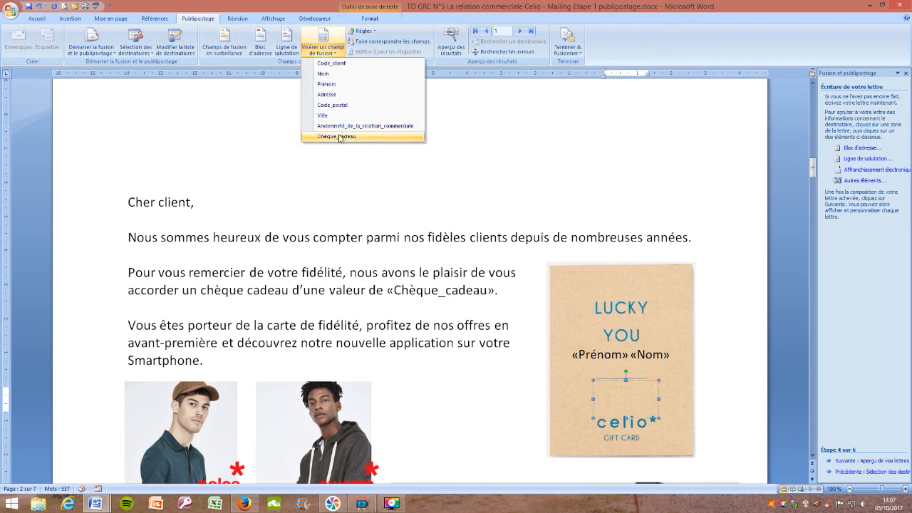
{"action": "left_click", "coordinate": [341, 135]}
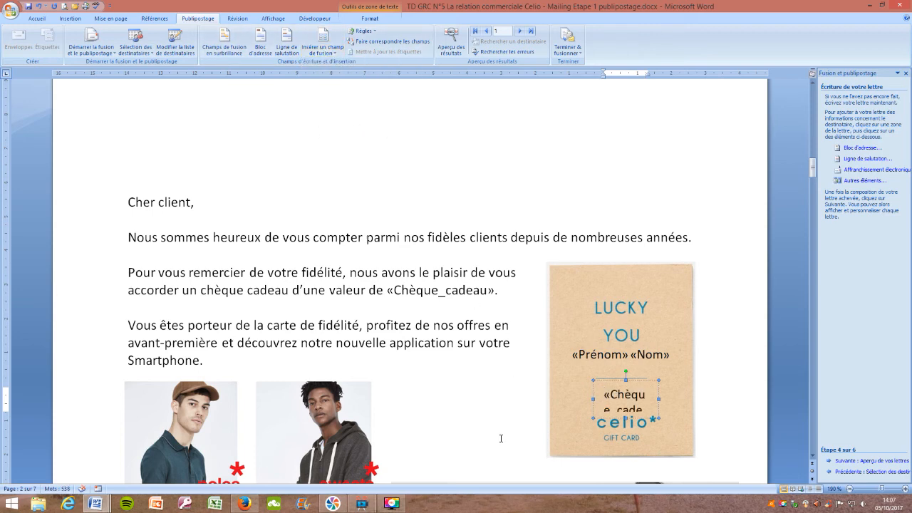
{"action": "left_click", "coordinate": [501, 438]}
Step: Advance the merge to the letter preview and check the first recipient's address, voucher amount and gift card
{"action": "scroll", "coordinate": [732, 427], "scroll_direction": "up", "scroll_amount": 5}
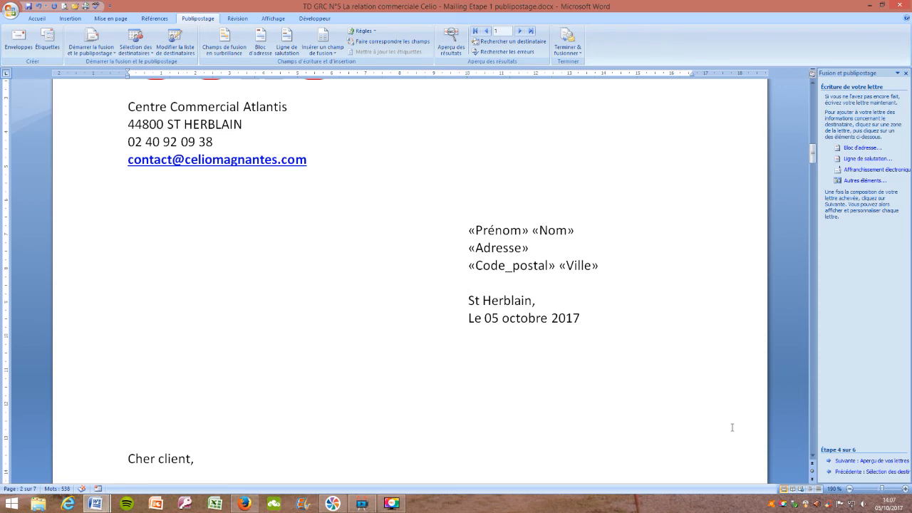
{"action": "left_click", "coordinate": [858, 462]}
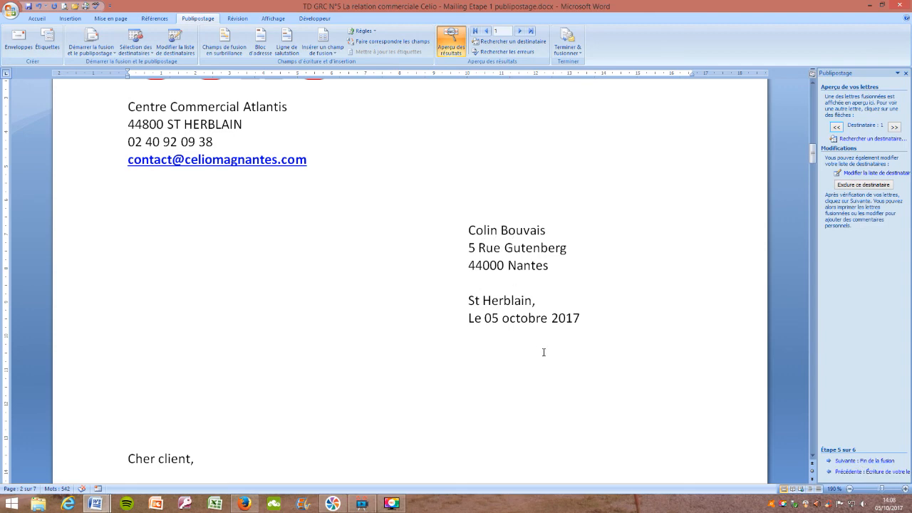
{"action": "scroll", "coordinate": [540, 335], "scroll_direction": "down", "scroll_amount": 15}
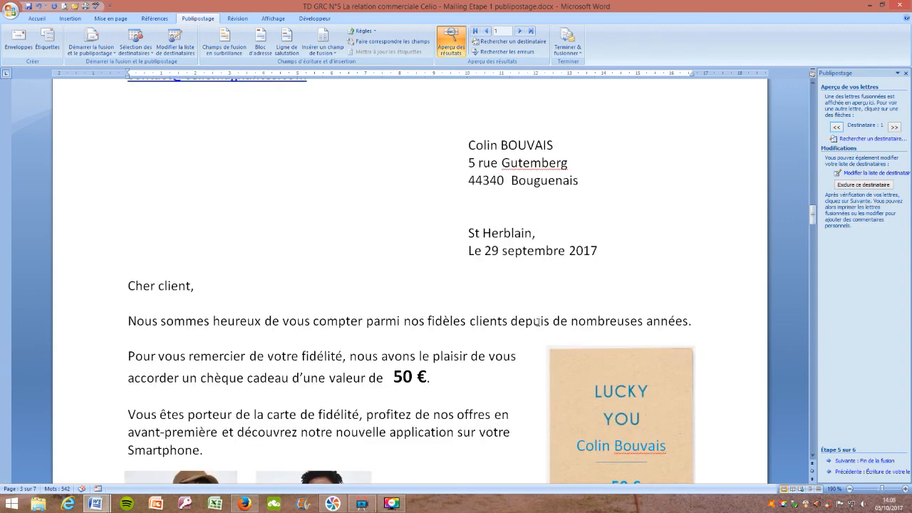
{"action": "scroll", "coordinate": [537, 322], "scroll_direction": "down", "scroll_amount": 3}
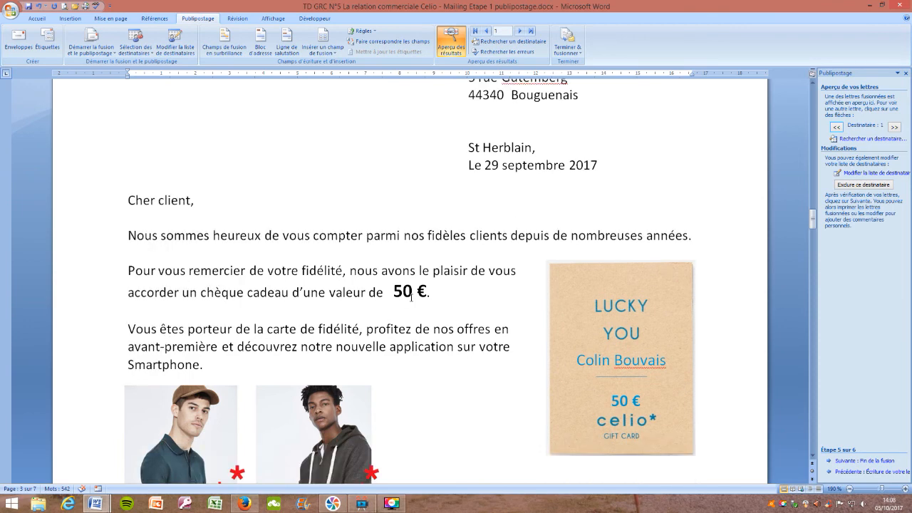
{"action": "scroll", "coordinate": [413, 299], "scroll_direction": "down", "scroll_amount": 3}
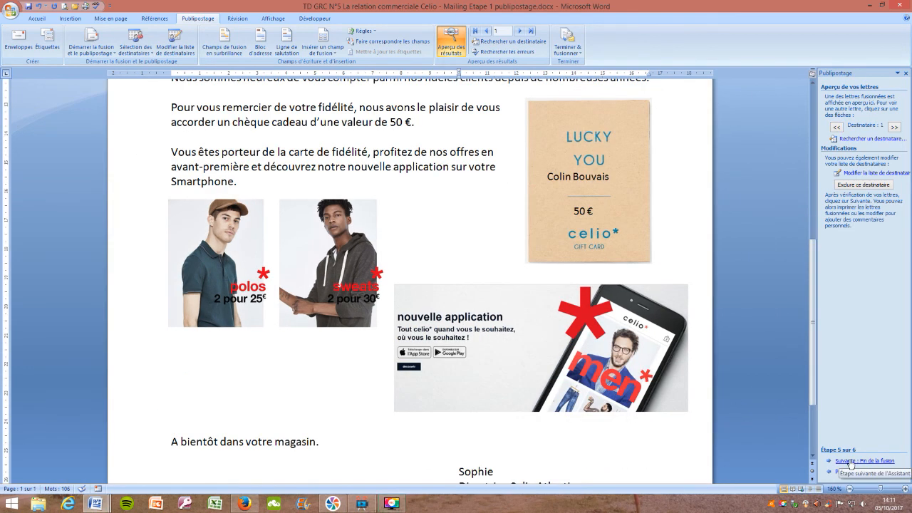
Step: Advance to the final merge stage and review the whole merged letter from the logo to the footer
{"action": "left_click", "coordinate": [851, 461]}
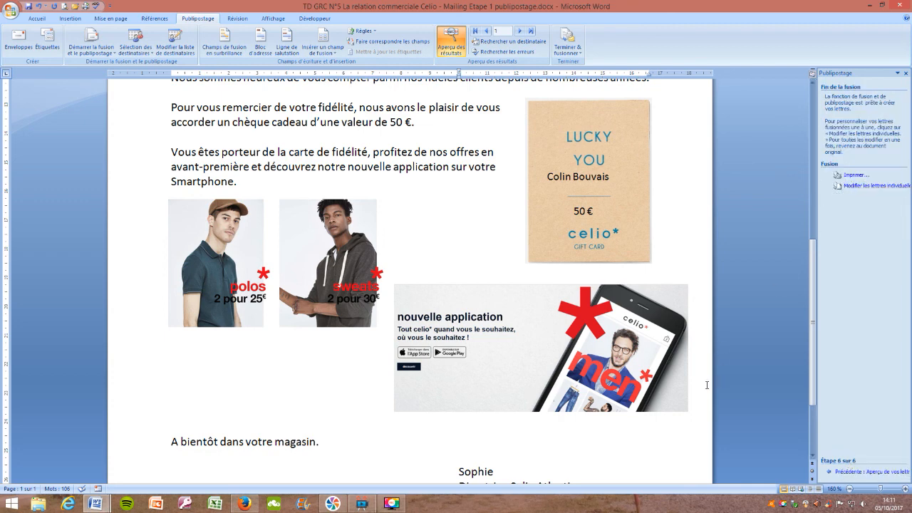
{"action": "scroll", "coordinate": [707, 385], "scroll_direction": "down", "scroll_amount": 3}
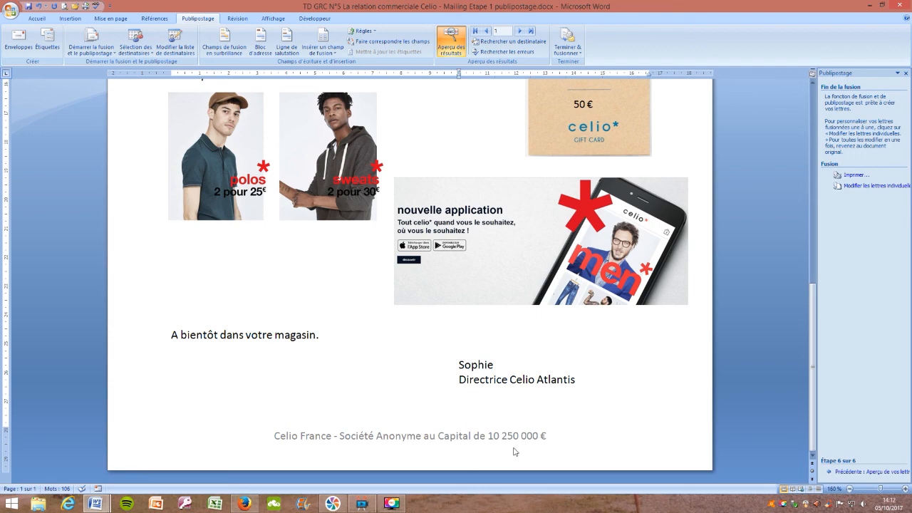
{"action": "scroll", "coordinate": [689, 451], "scroll_direction": "up", "scroll_amount": 15}
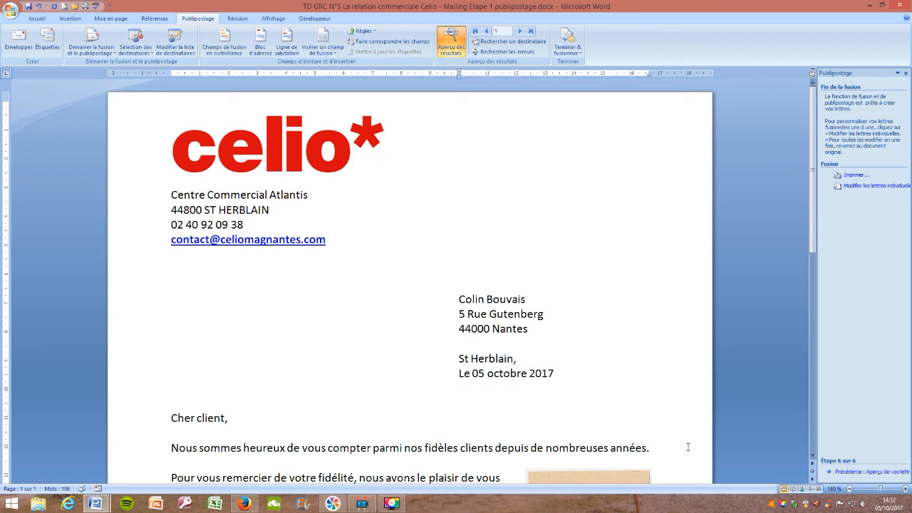
{"action": "scroll", "coordinate": [689, 447], "scroll_direction": "down", "scroll_amount": 7}
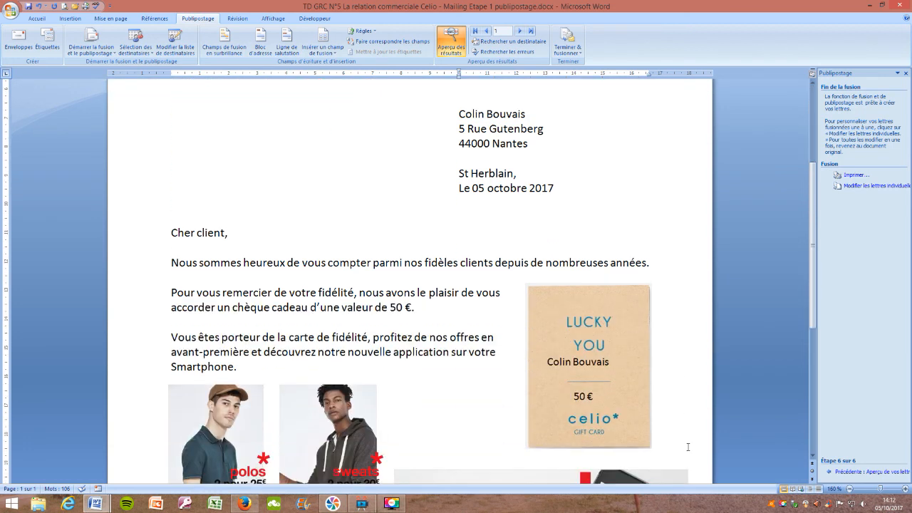
{"action": "scroll", "coordinate": [689, 449], "scroll_direction": "down", "scroll_amount": 6}
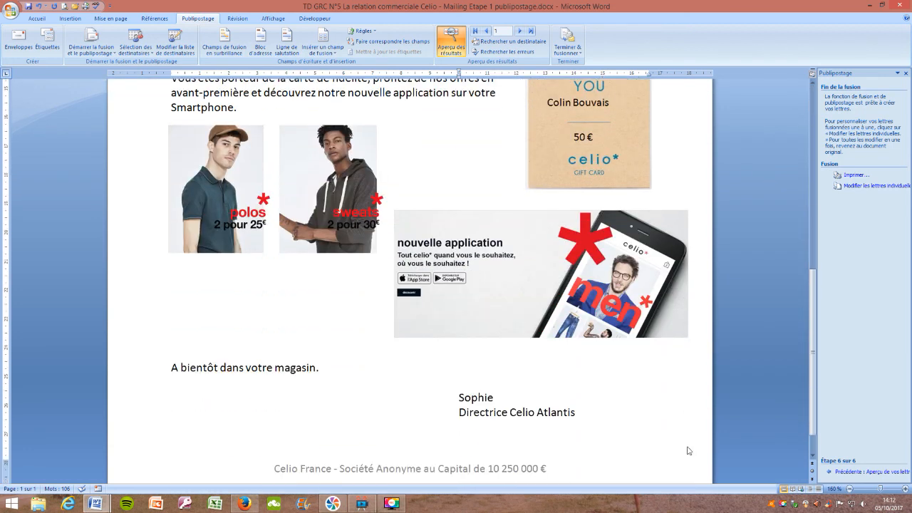